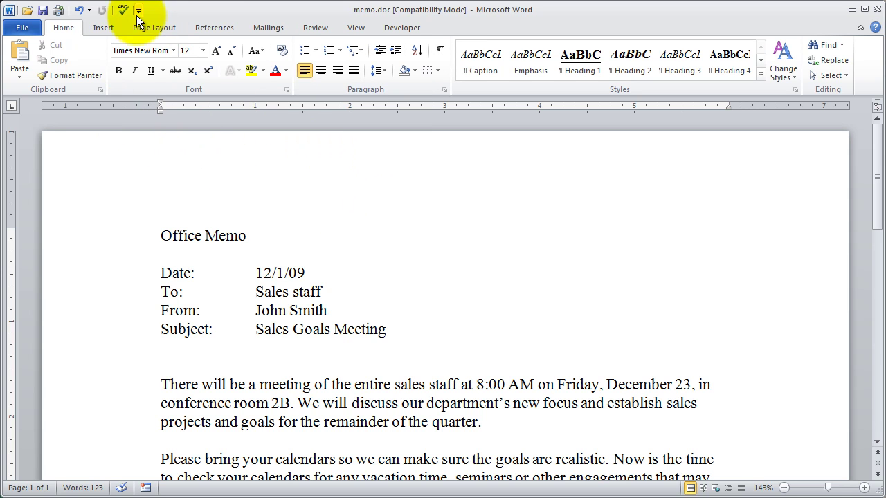
# - Open Word Options at Customize the Ribbon from the ribbon's shortcut menu
pyautogui.rightClick(106, 29)
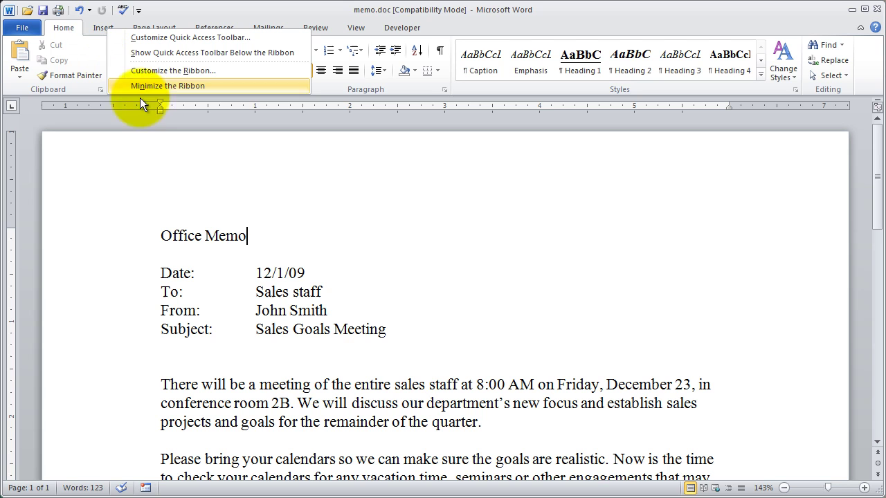
pyautogui.click(175, 71)
pyautogui.moveTo(326, 23); pyautogui.dragTo(280, 18)
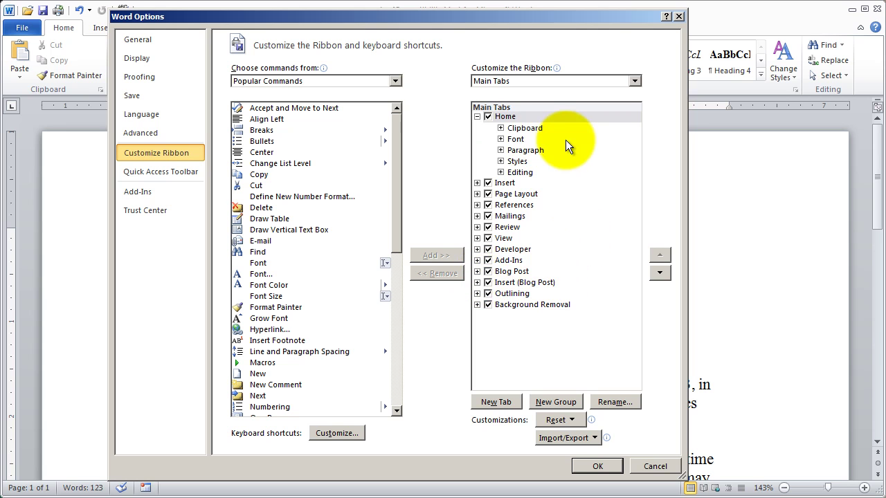
# - Add a New Tab with its New Group right after Insert, deleting and re-adding it once
pyautogui.click(513, 184)
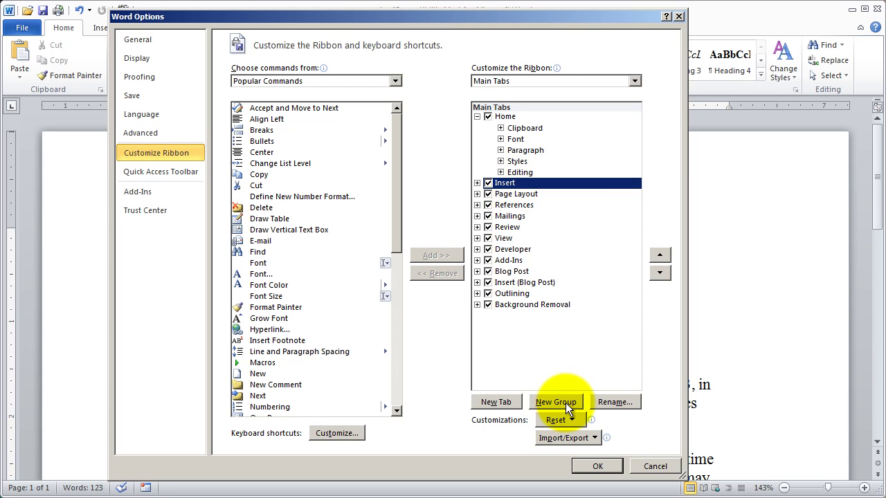
pyautogui.click(499, 403)
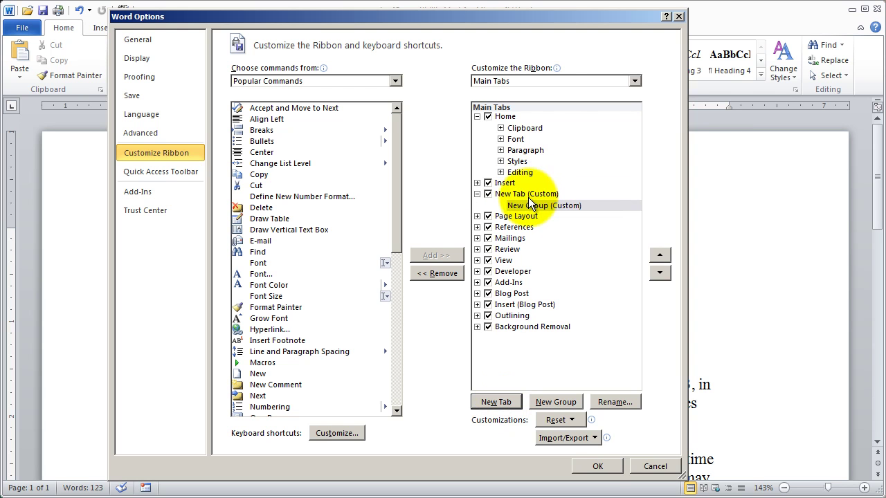
pyautogui.click(503, 194)
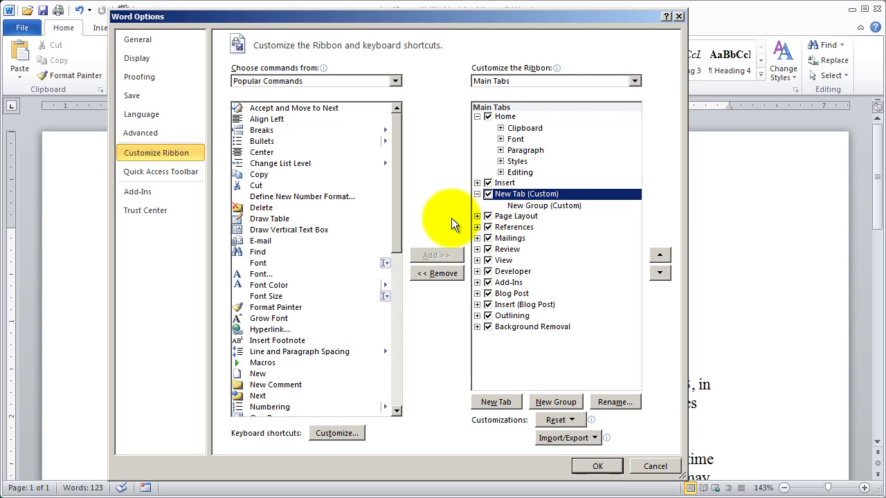
pyautogui.click(440, 274)
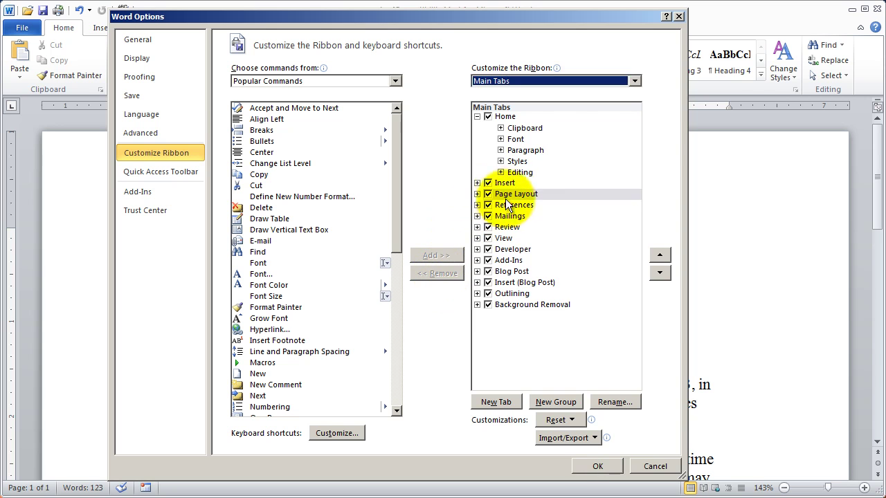
pyautogui.click(499, 401)
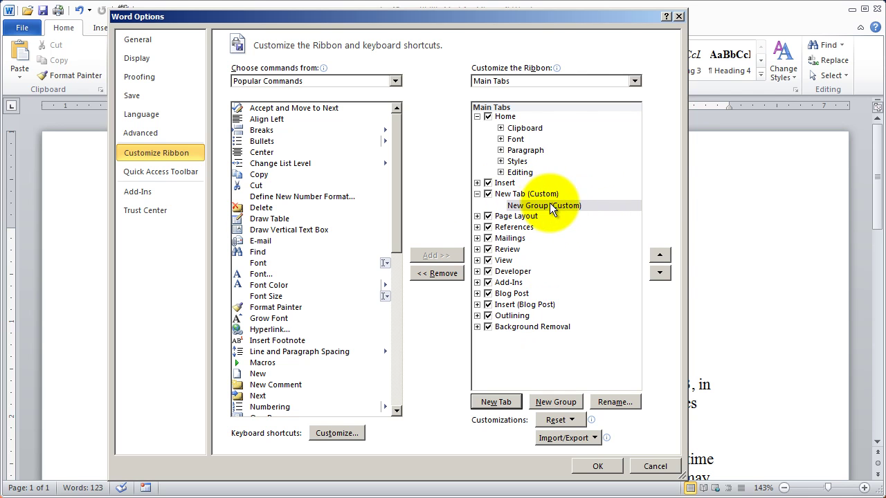
pyautogui.click(613, 207)
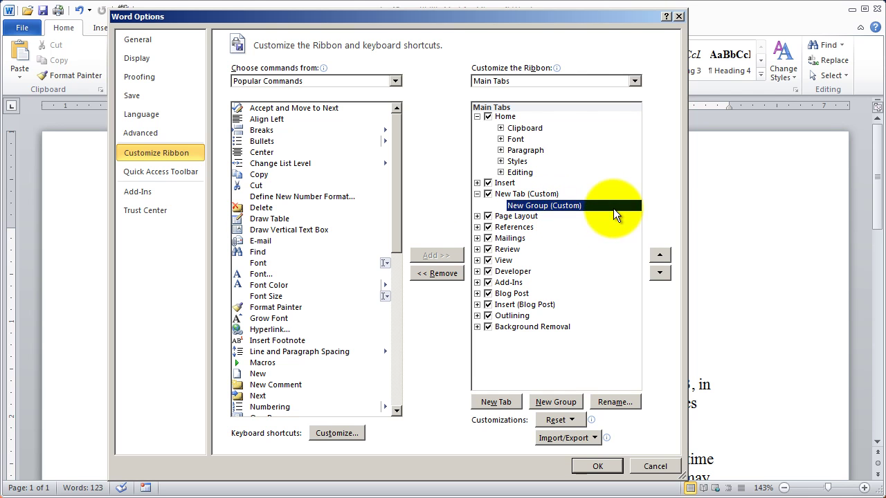
pyautogui.click(512, 194)
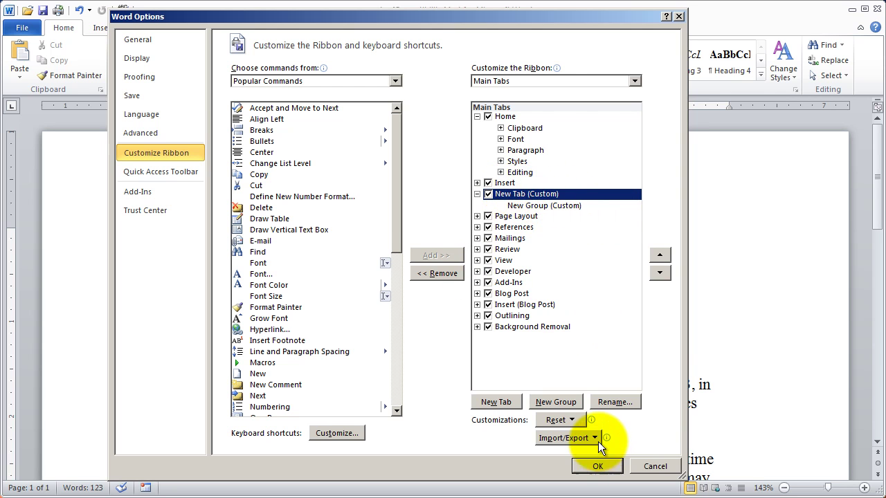
# - Rename the custom tab to the user's own name followed by 'Commands'
pyautogui.click(617, 402)
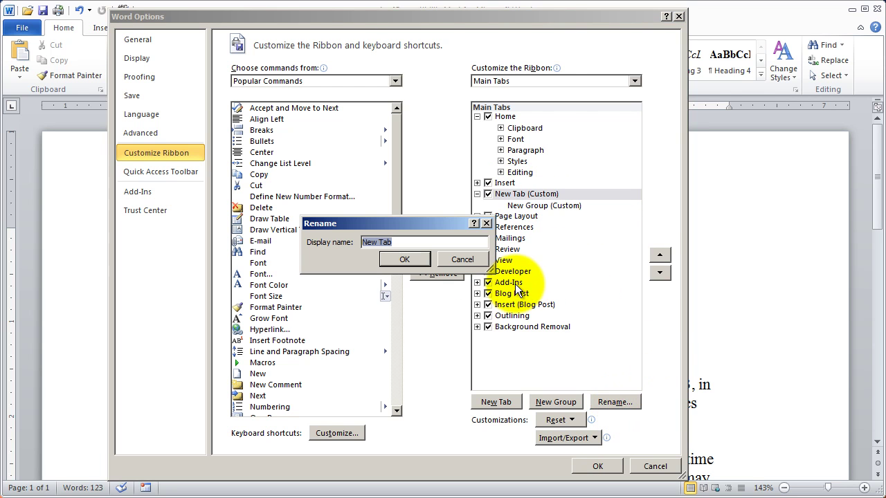
pyautogui.write("Timothy's Commands")
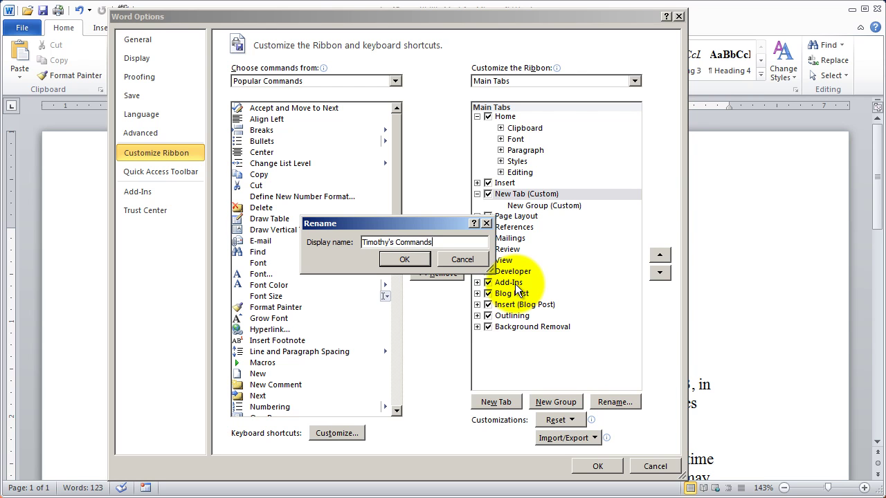
pyautogui.click(404, 260)
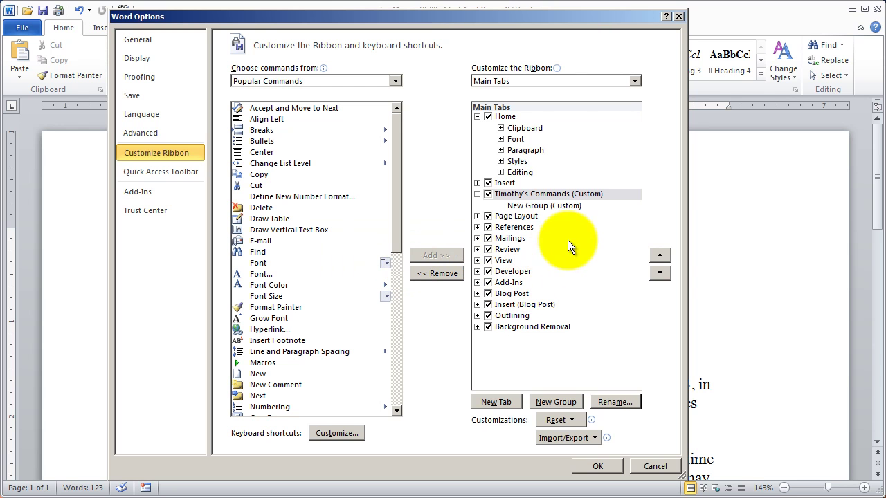
# - Rename the custom tab's group to File Commands
pyautogui.click(531, 205)
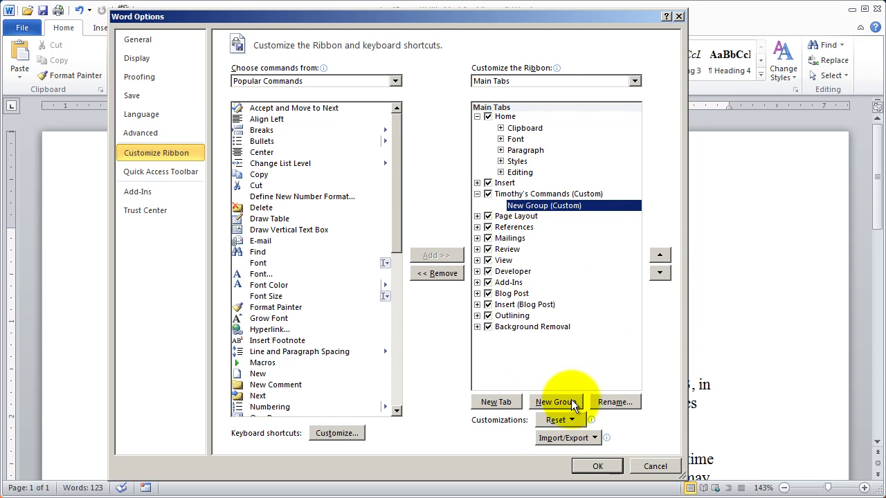
pyautogui.click(609, 402)
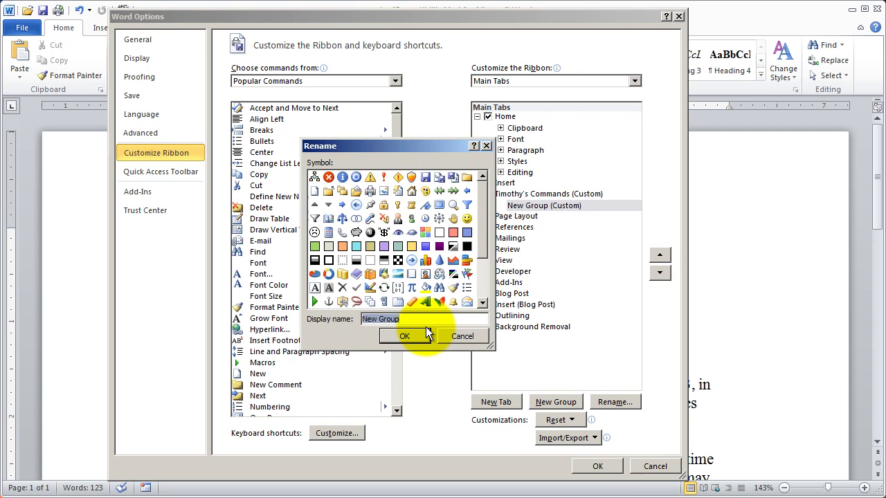
pyautogui.write('File Commands')
# - Confirm the File Commands name and add a second group named Formatting Options
pyautogui.click(425, 328)
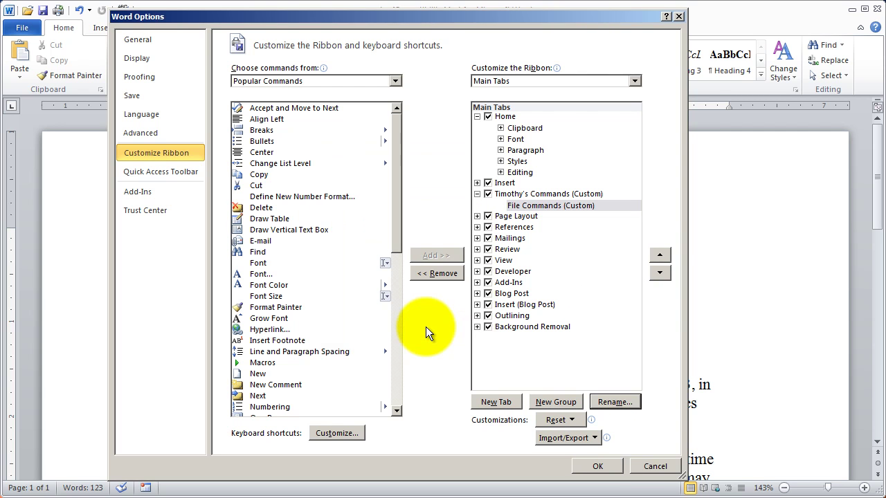
pyautogui.click(550, 195)
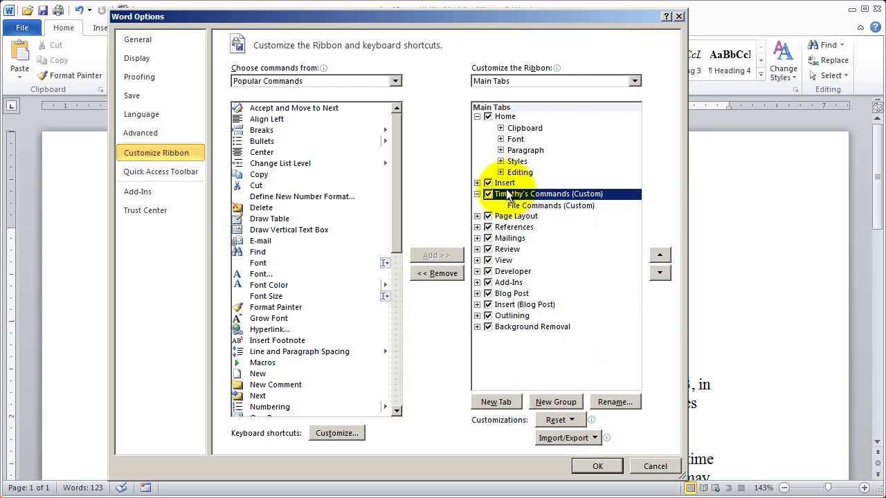
pyautogui.click(559, 401)
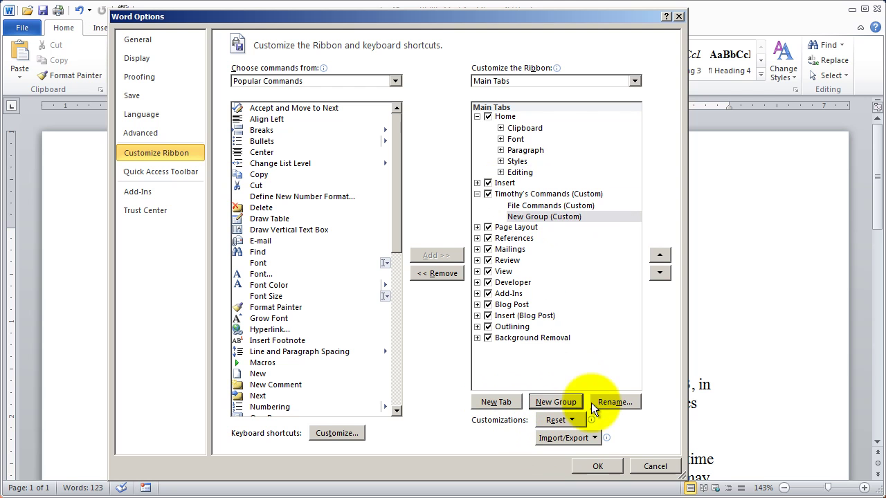
pyautogui.click(541, 216)
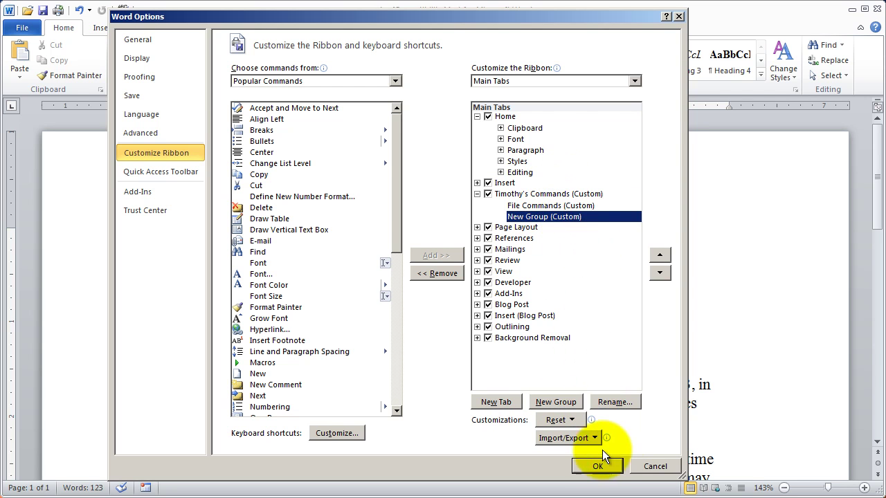
pyautogui.click(613, 402)
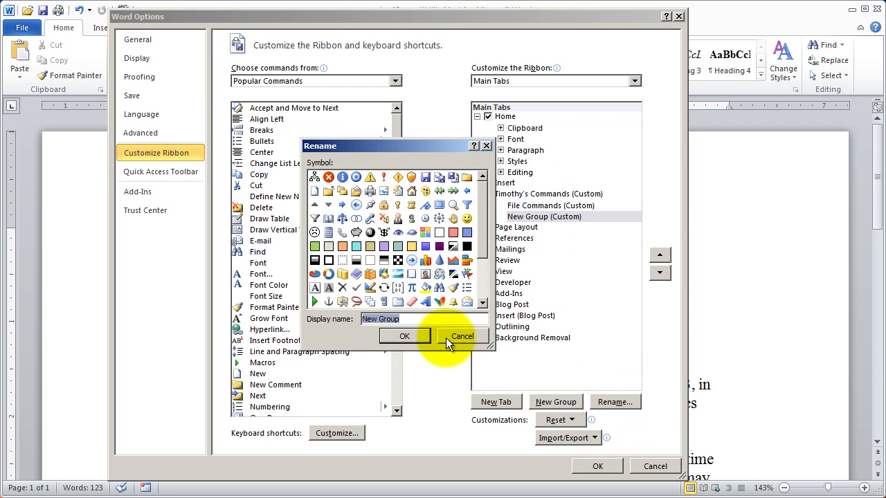
pyautogui.write('Formatting Options')
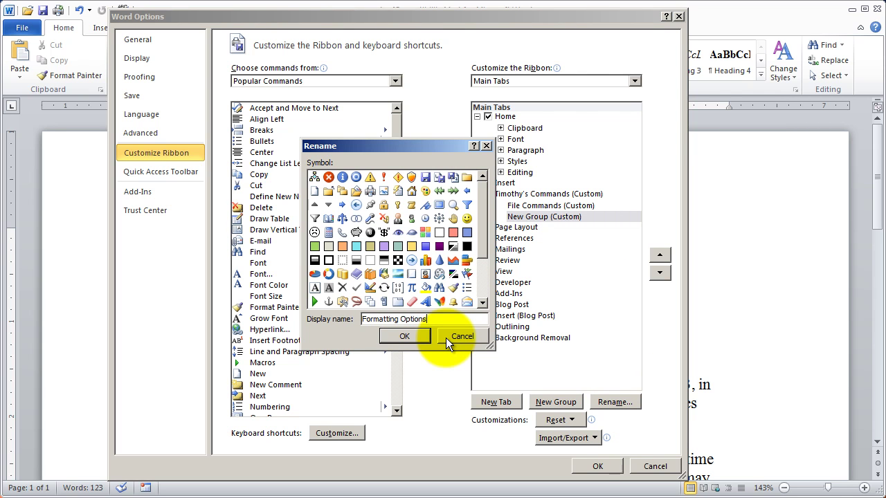
pyautogui.click(407, 333)
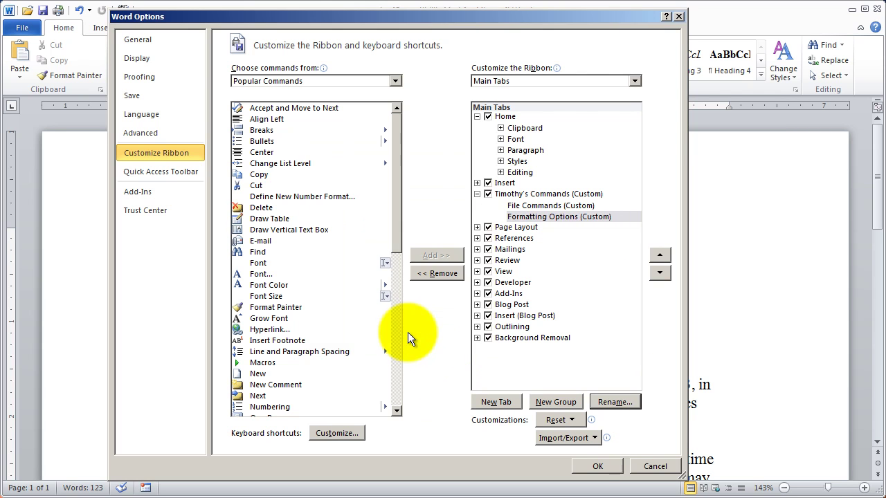
# - Add a third group to the custom tab named Useful Items
pyautogui.click(533, 190)
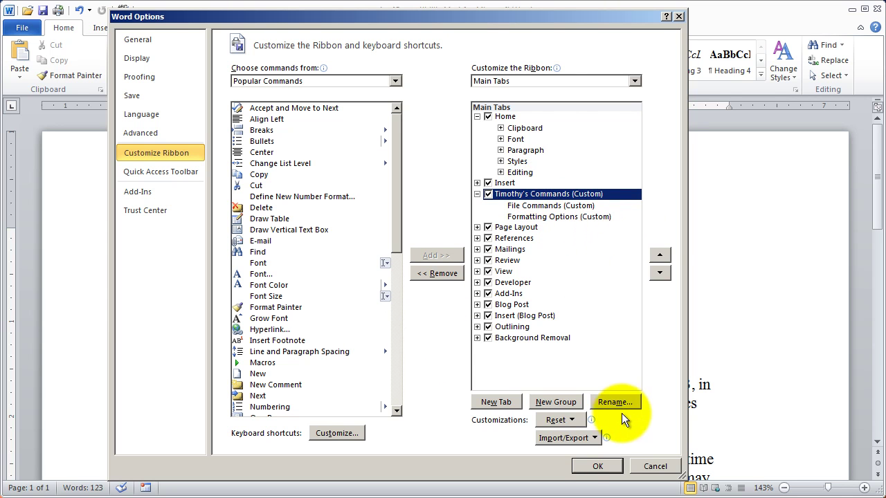
pyautogui.click(553, 402)
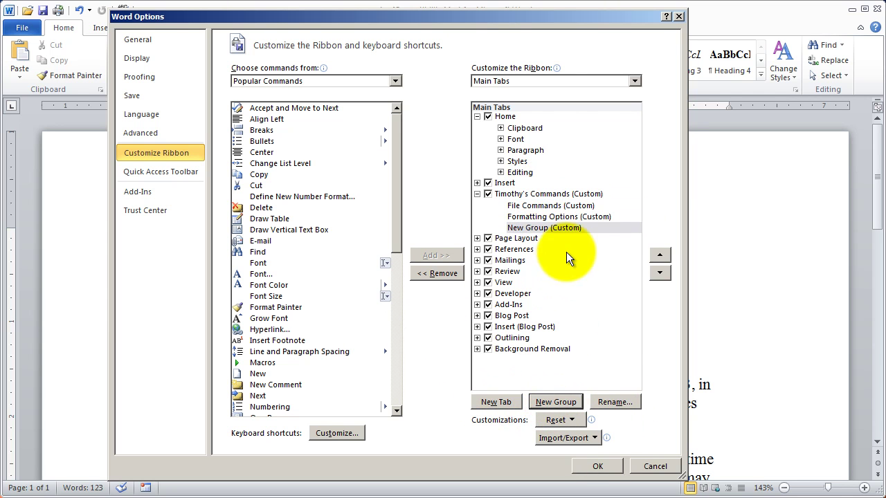
pyautogui.click(615, 402)
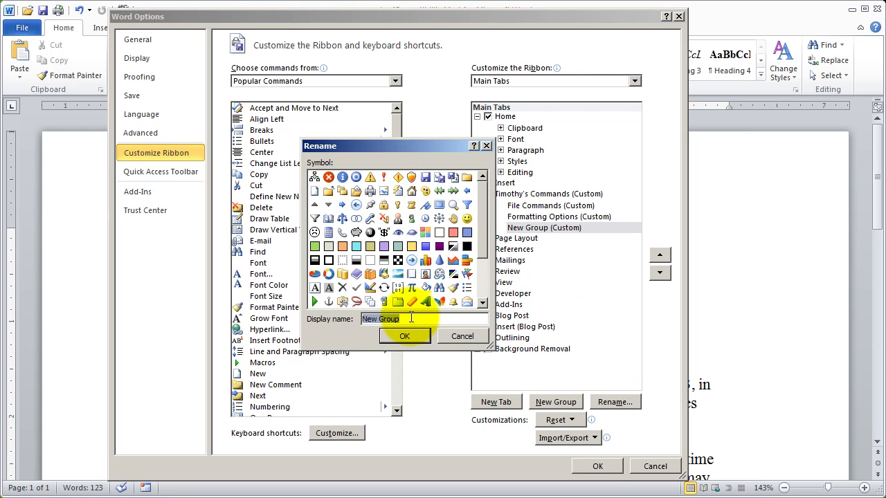
pyautogui.write('Useful Items')
pyautogui.click(405, 338)
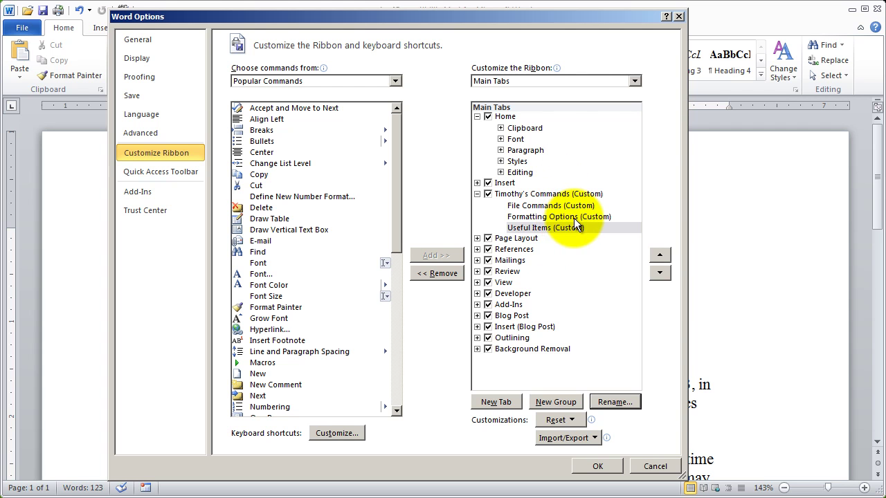
# - Apply the changes, view the custom tab's three empty groups, and reopen Customize the Ribbon
pyautogui.click(602, 468)
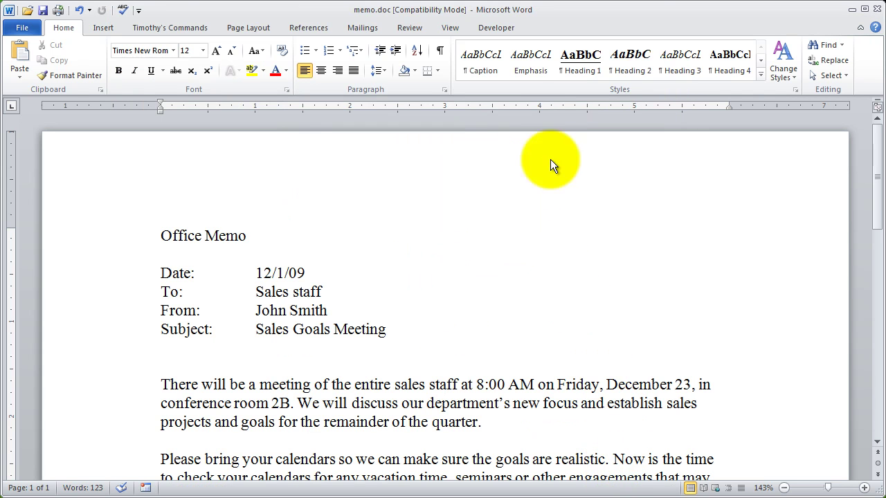
pyautogui.click(179, 28)
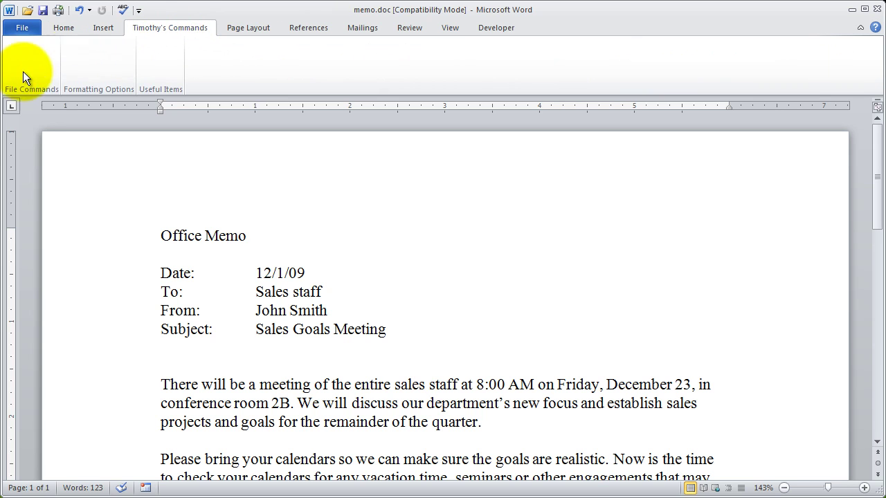
pyautogui.rightClick(175, 27)
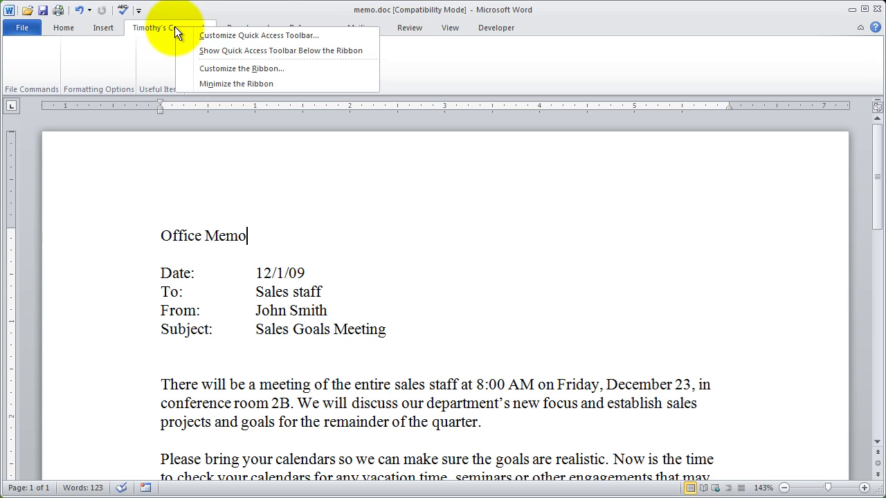
pyautogui.click(213, 69)
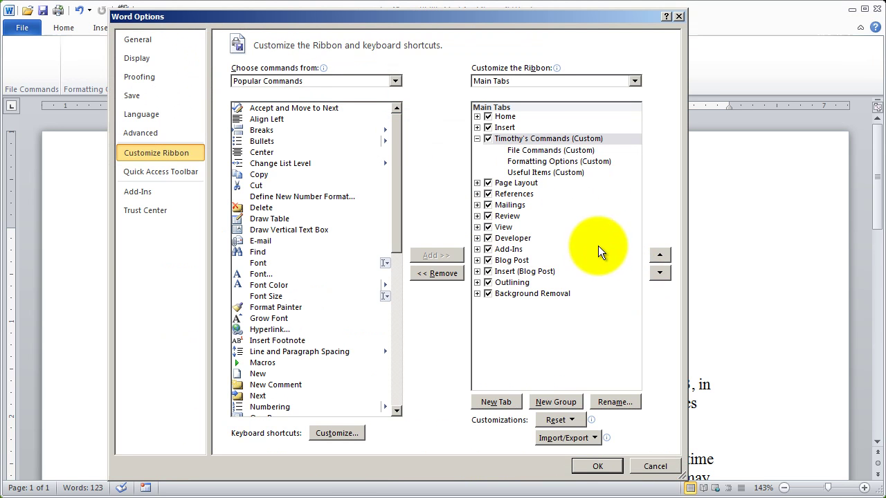
# - Switch the command source to File Tab and add New and Open to File Commands
pyautogui.click(545, 149)
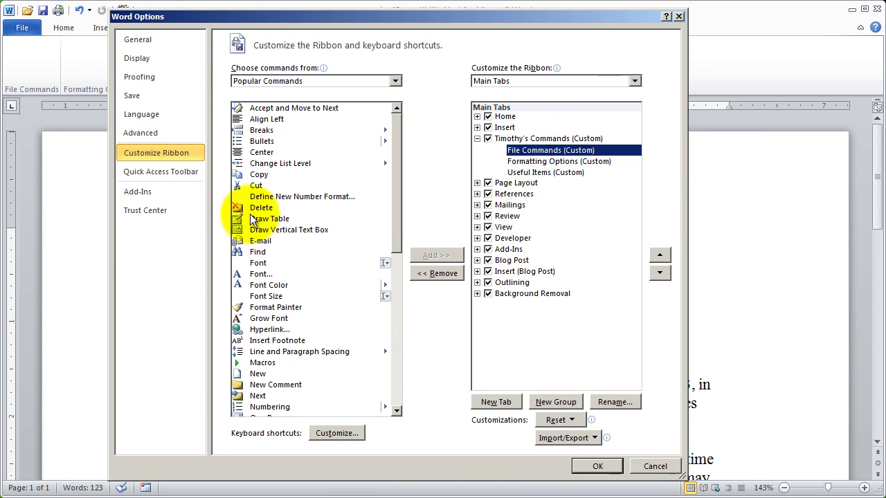
pyautogui.click(289, 81)
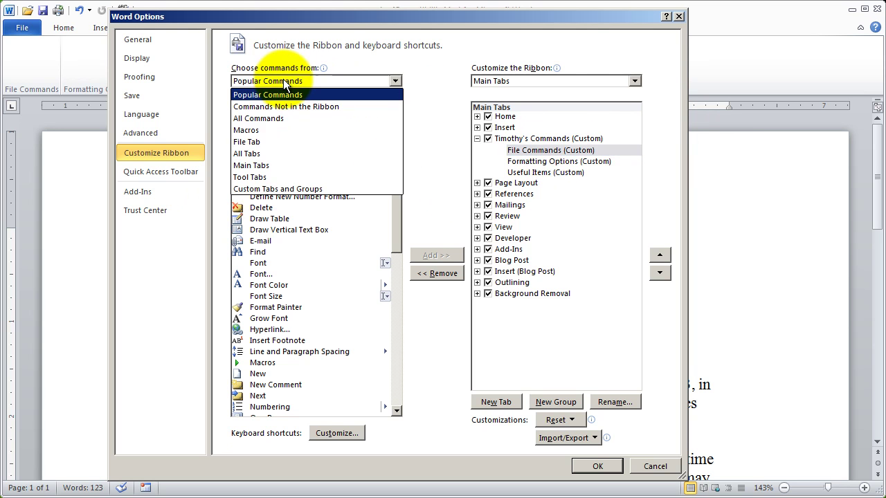
pyautogui.click(284, 142)
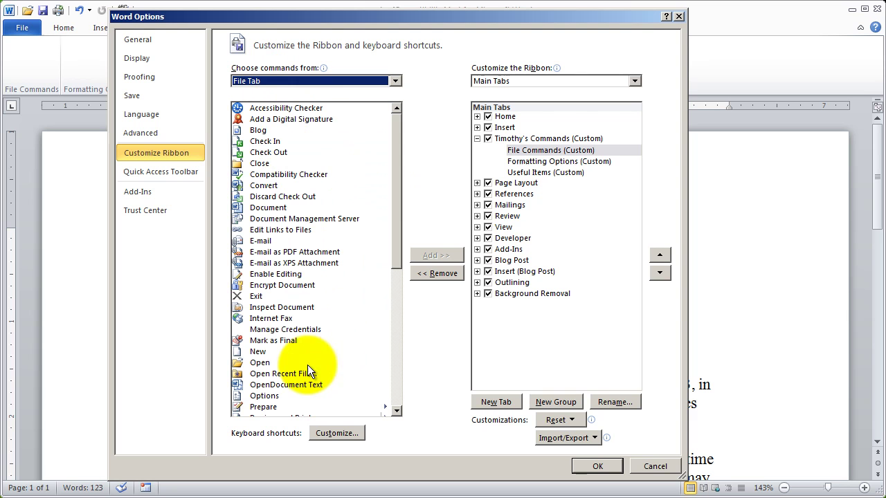
pyautogui.click(269, 350)
pyautogui.click(444, 258)
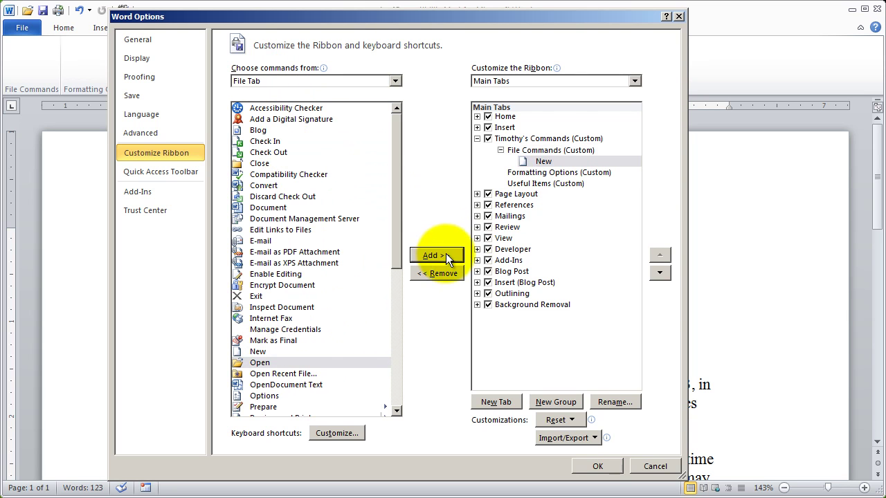
pyautogui.click(270, 362)
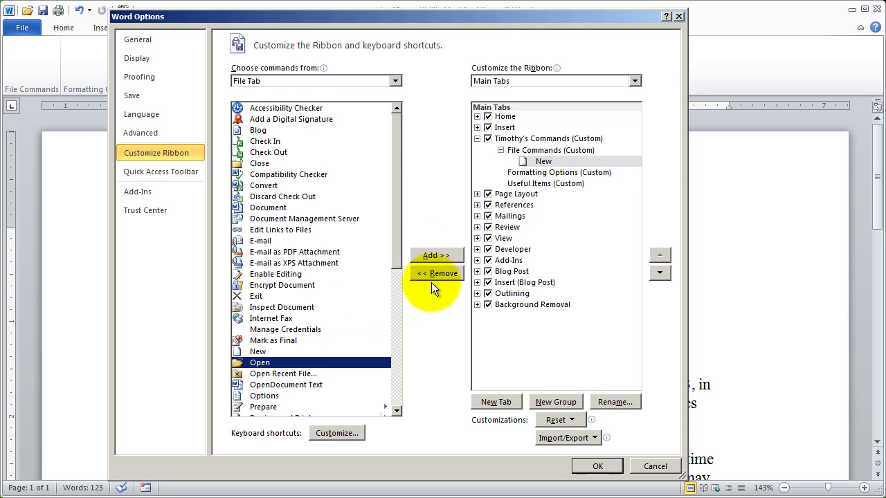
pyautogui.click(449, 253)
# - Add Save, Save As and Save As Other Format to the File Commands group
pyautogui.click(310, 384)
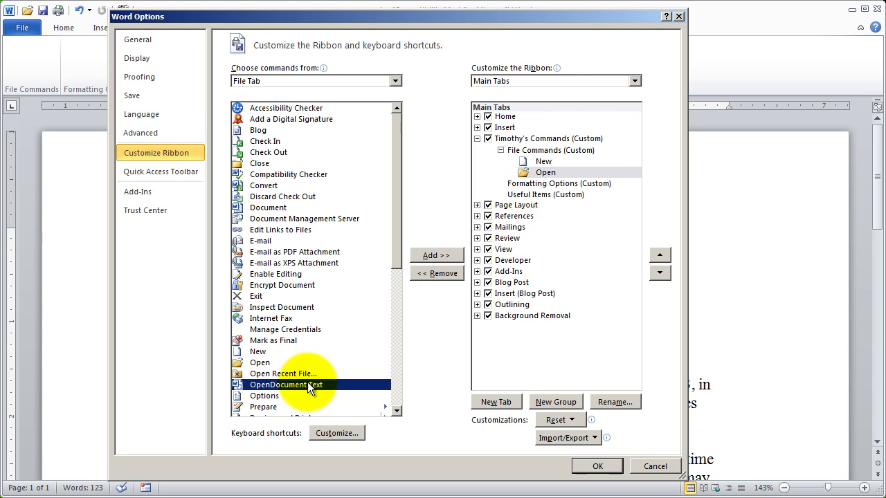
pyautogui.scroll(-5, 311, 381)
pyautogui.scroll(-2, 311, 381)
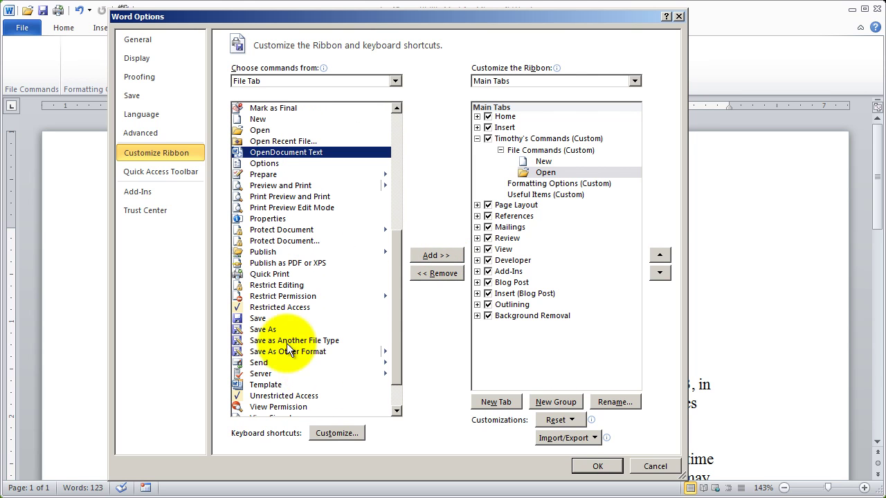
pyautogui.click(274, 320)
pyautogui.click(424, 256)
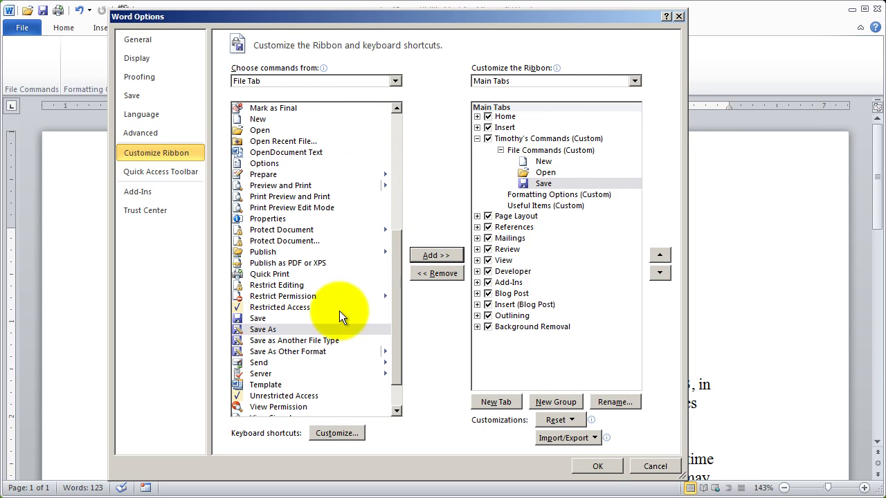
pyautogui.click(264, 329)
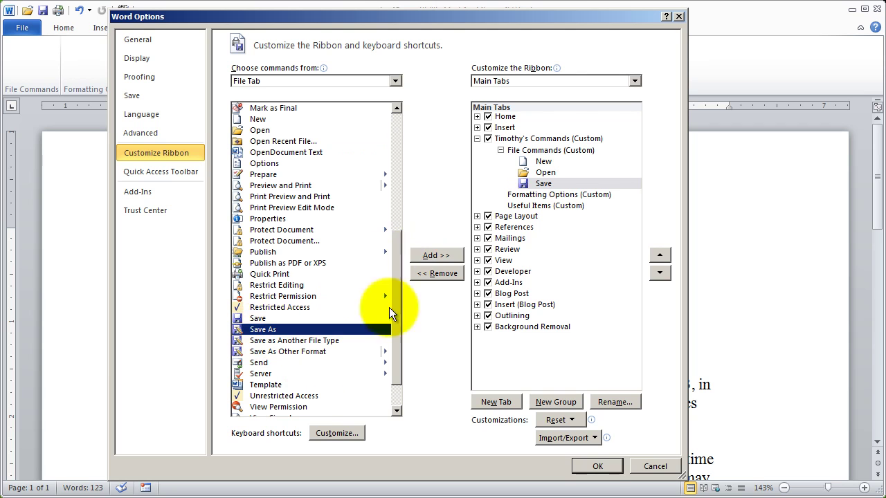
pyautogui.click(440, 254)
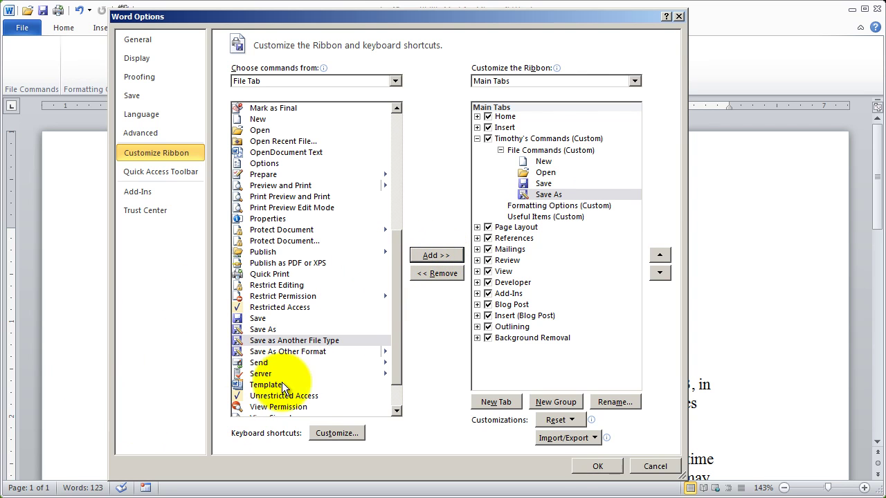
pyautogui.click(281, 351)
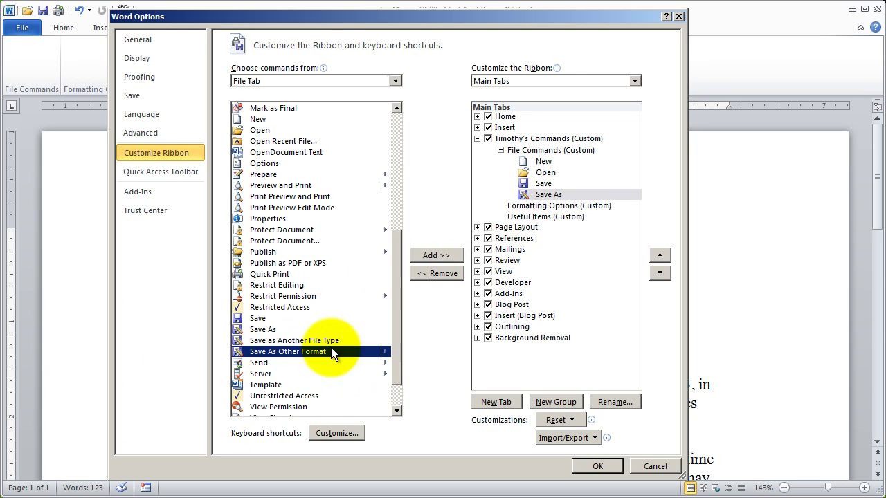
pyautogui.click(426, 254)
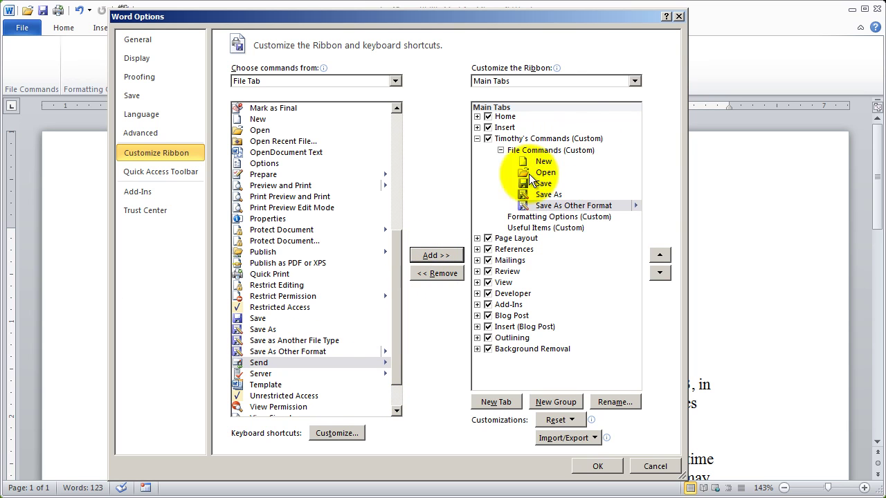
pyautogui.click(553, 216)
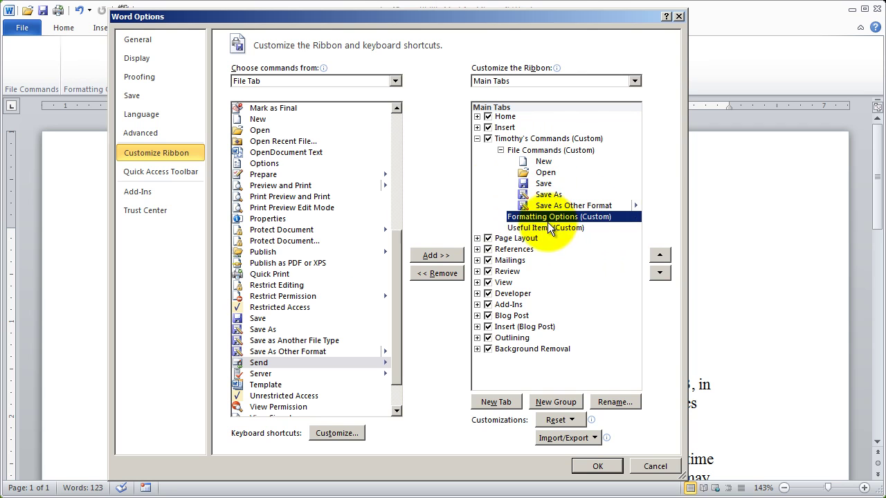
# - Browse Main Tabs > Home > Font, then switch the command source to Commands Not in the Ribbon
pyautogui.click(304, 81)
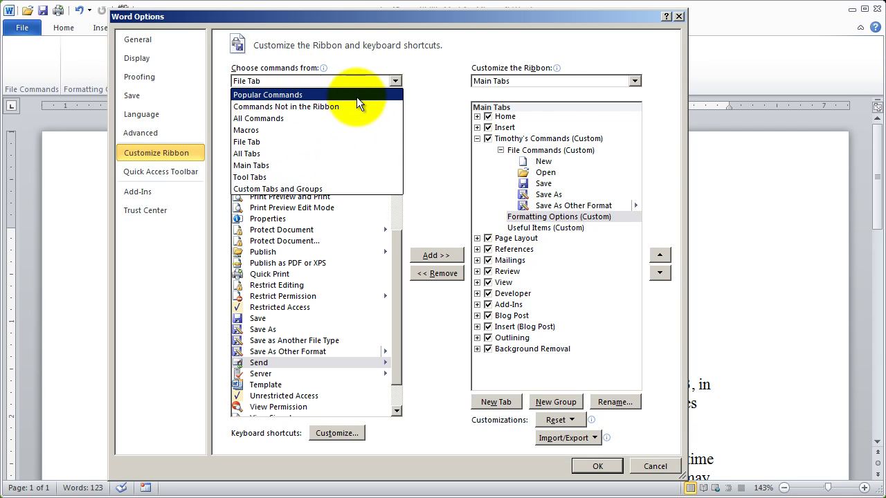
pyautogui.click(322, 164)
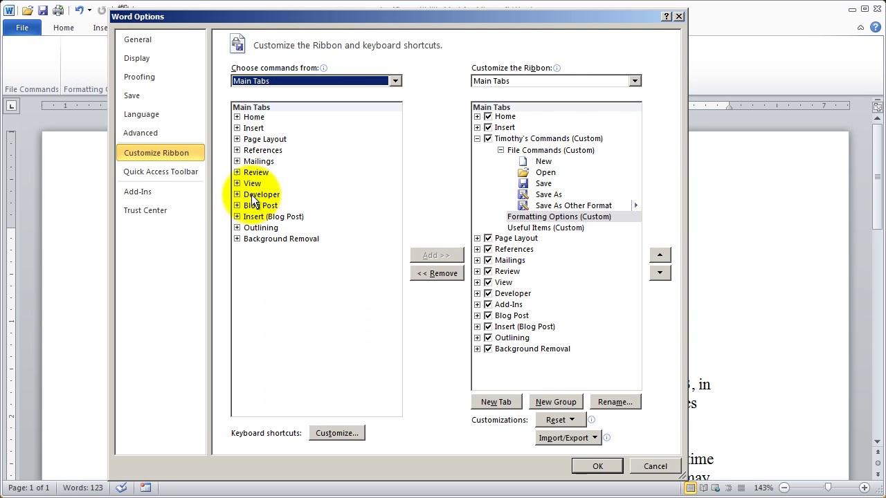
pyautogui.click(236, 116)
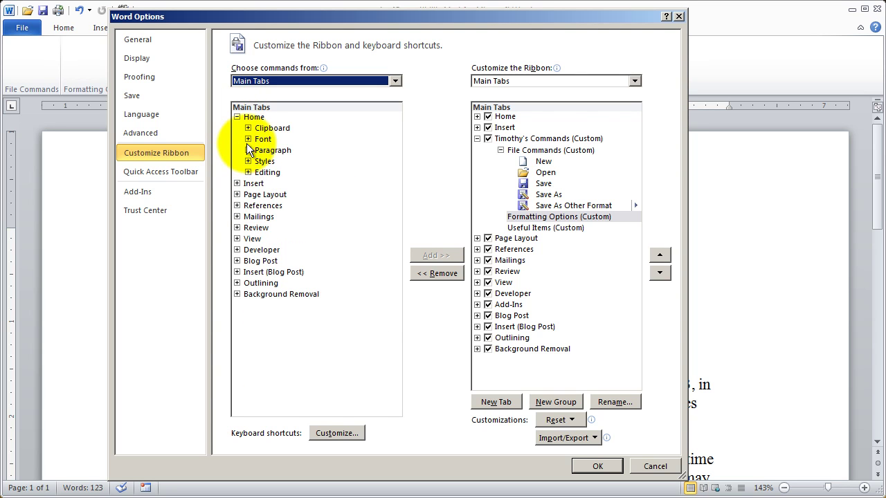
pyautogui.click(247, 139)
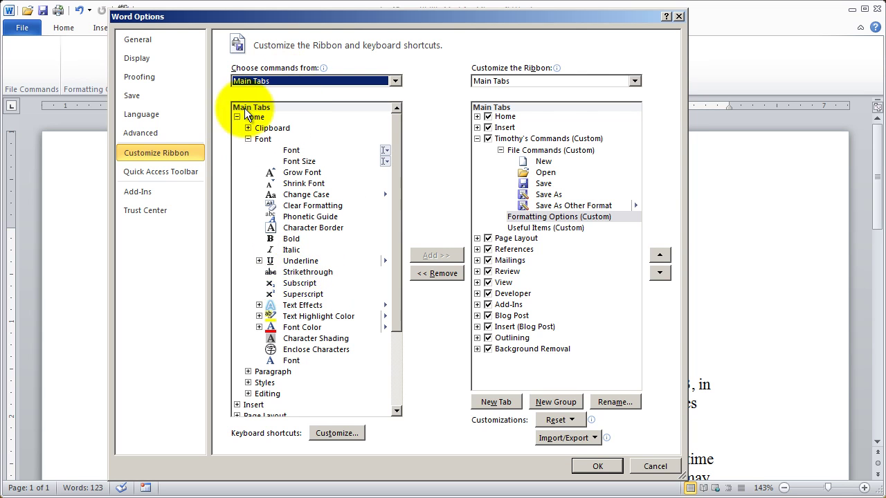
pyautogui.click(301, 80)
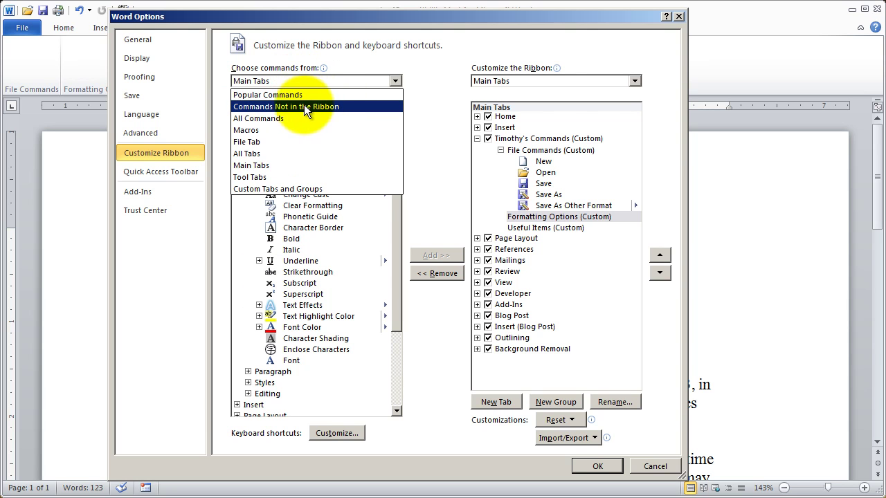
pyautogui.click(289, 106)
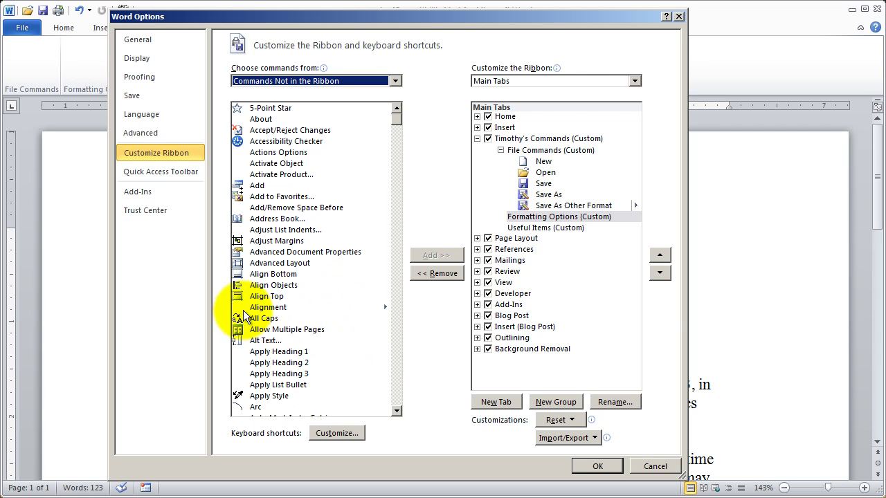
# - Add All Caps, Change Case and Change Text Case to the Formatting Options group
pyautogui.click(352, 320)
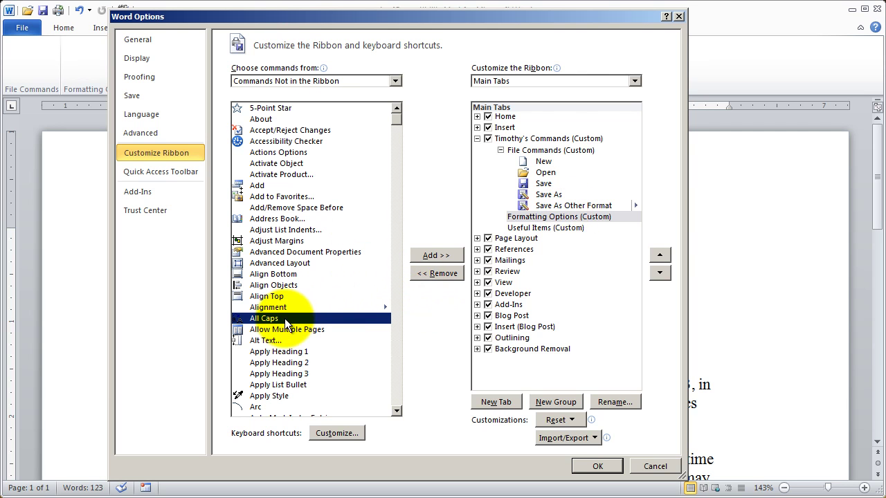
pyautogui.click(441, 253)
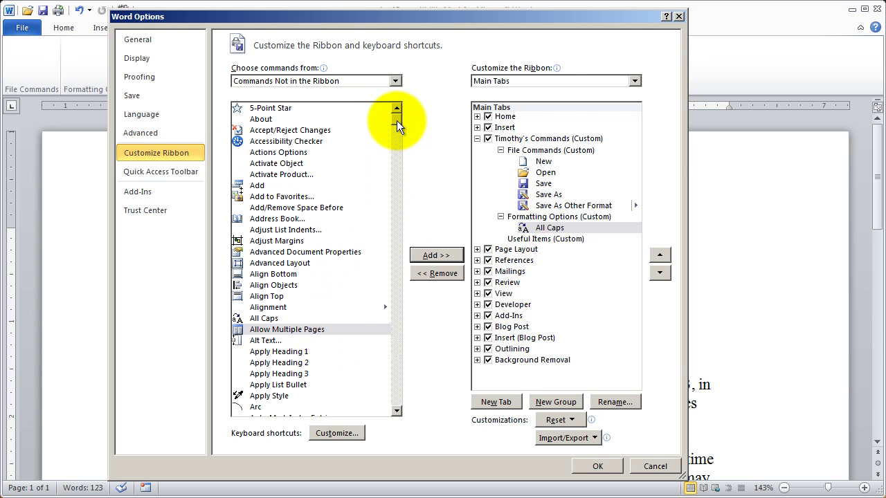
pyautogui.moveTo(396, 121); pyautogui.dragTo(391, 141)
pyautogui.click(310, 325)
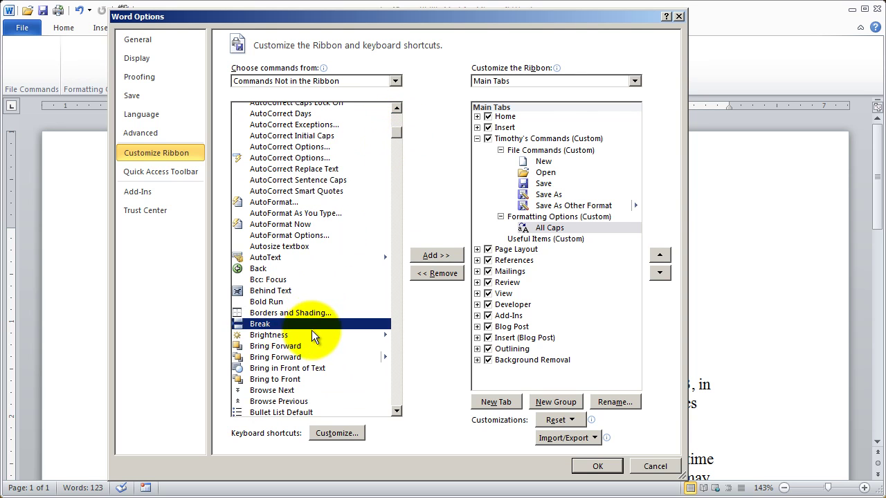
pyautogui.scroll(-6, 312, 330)
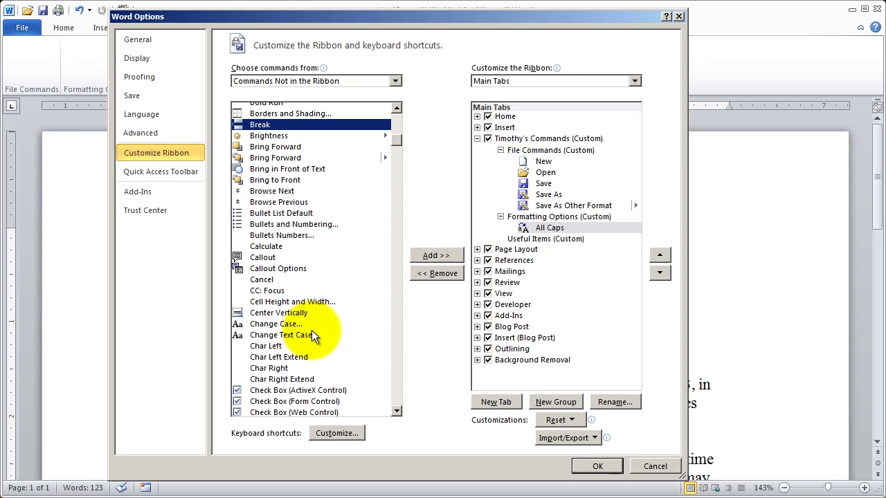
pyautogui.click(301, 368)
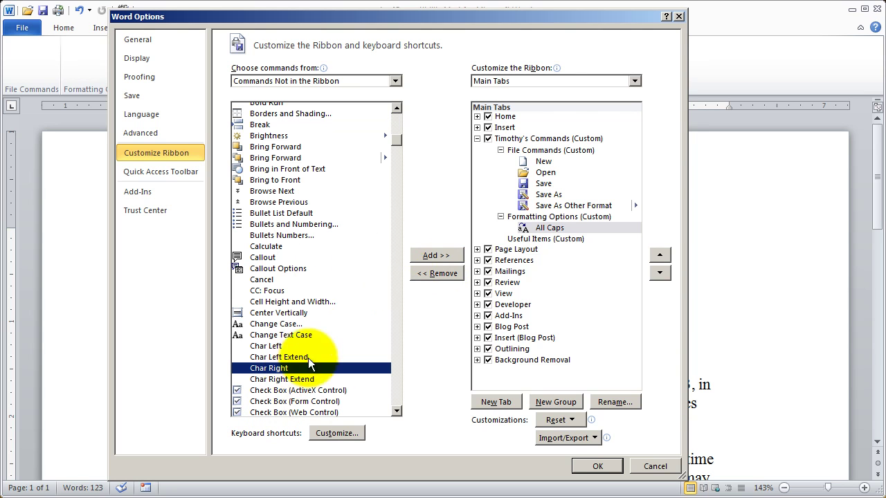
pyautogui.click(289, 325)
pyautogui.click(436, 254)
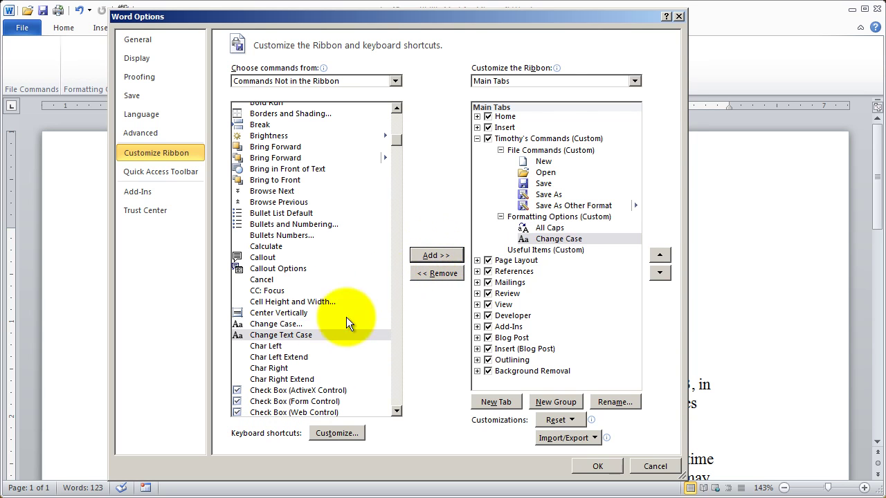
pyautogui.click(355, 335)
pyautogui.click(443, 255)
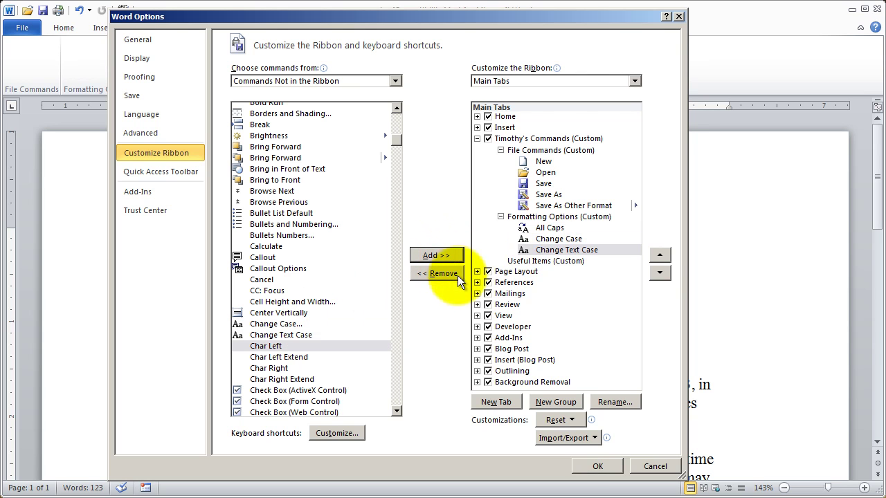
# - Add Close All from the command list to the Useful Items group
pyautogui.click(534, 260)
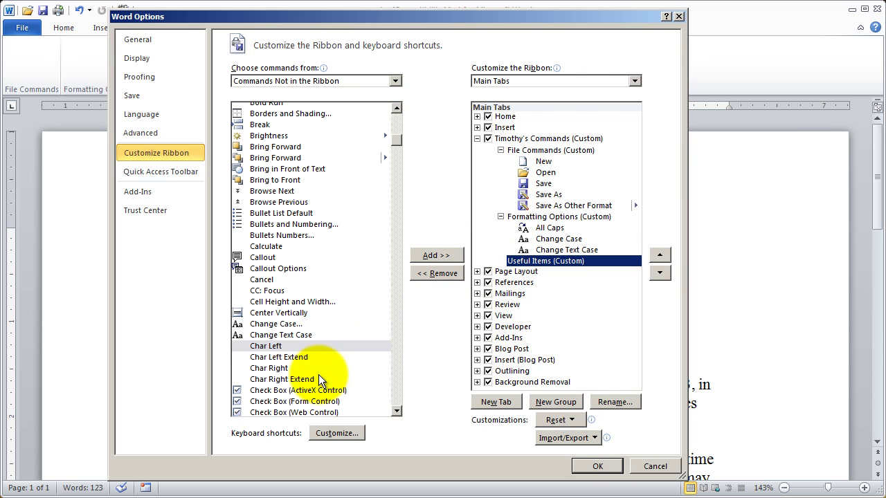
pyautogui.scroll(-5, 375, 404)
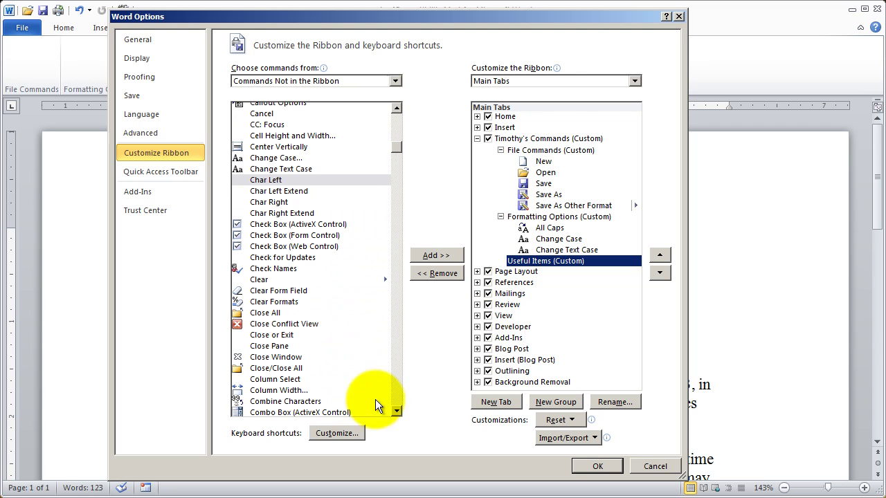
pyautogui.click(277, 312)
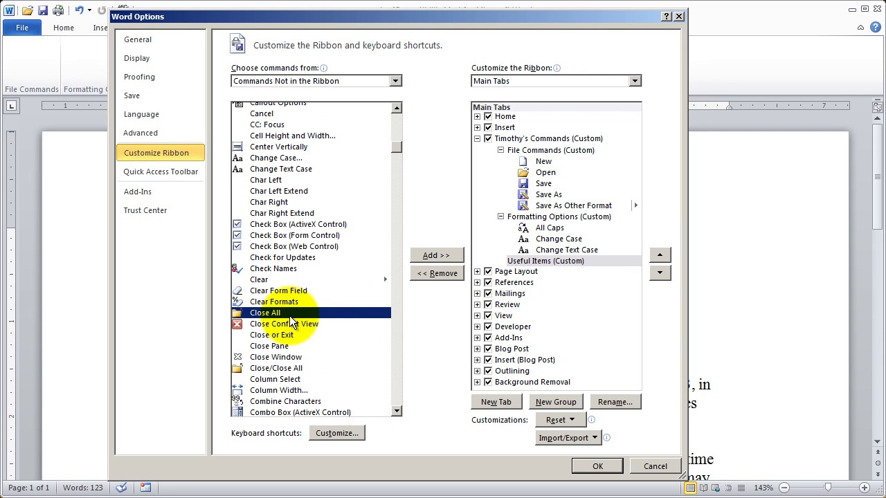
pyautogui.click(443, 255)
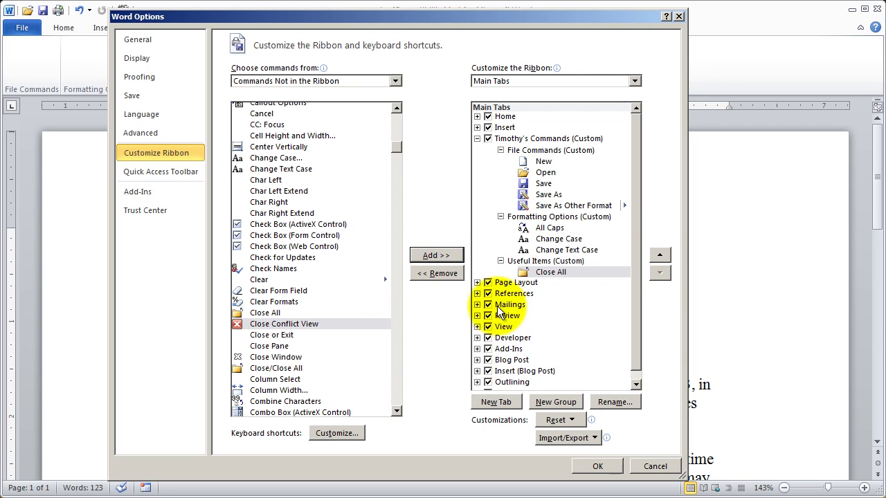
# - Move Close All up four places into File Commands, below Save As Other Format
pyautogui.click(559, 272)
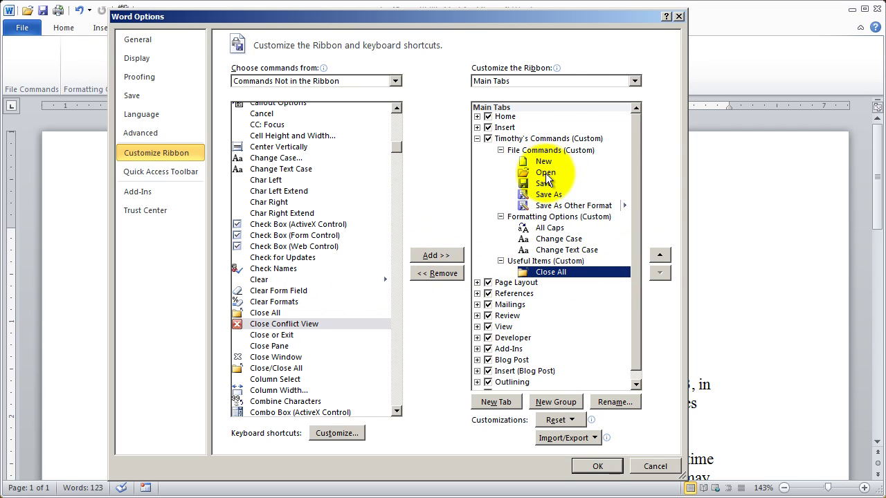
pyautogui.click(660, 254)
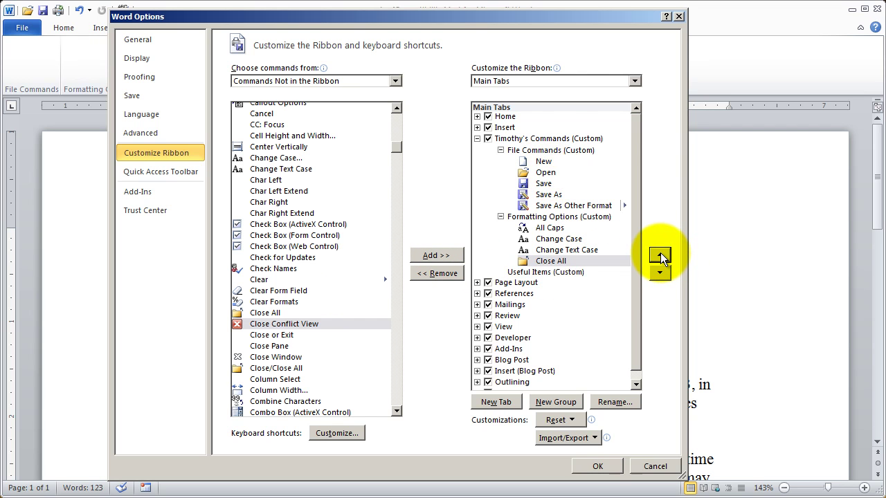
pyautogui.click(660, 254)
pyautogui.click(660, 254)
pyautogui.click(661, 254)
pyautogui.click(660, 254)
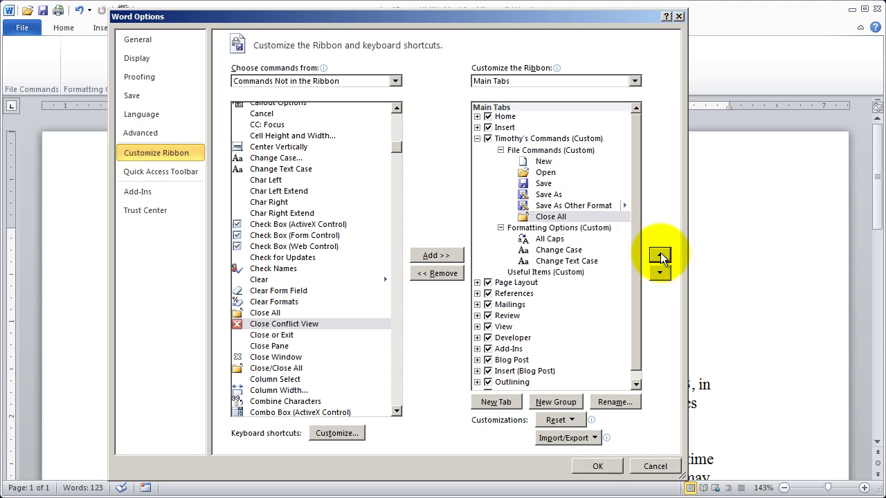
pyautogui.click(541, 272)
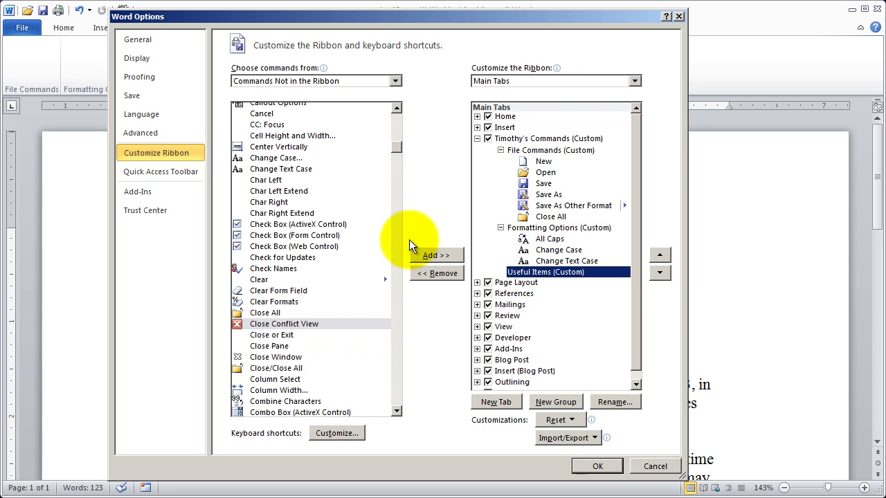
# - Add Disassemble Picture, Delete Record and Delete Frame to the Useful Items group
pyautogui.moveTo(398, 147); pyautogui.dragTo(398, 170)
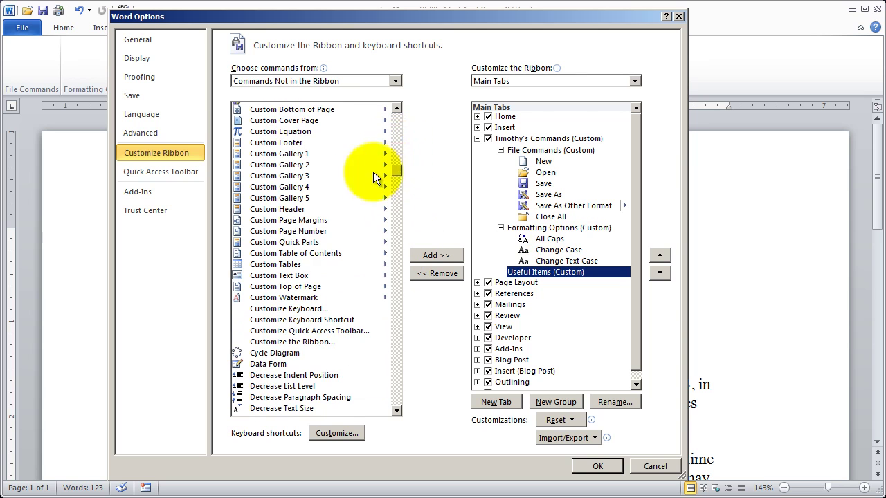
pyautogui.click(398, 365)
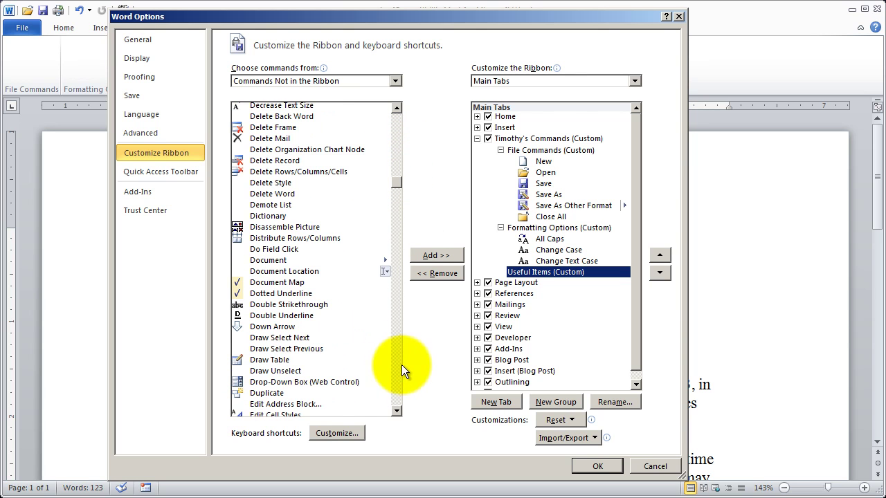
pyautogui.click(290, 228)
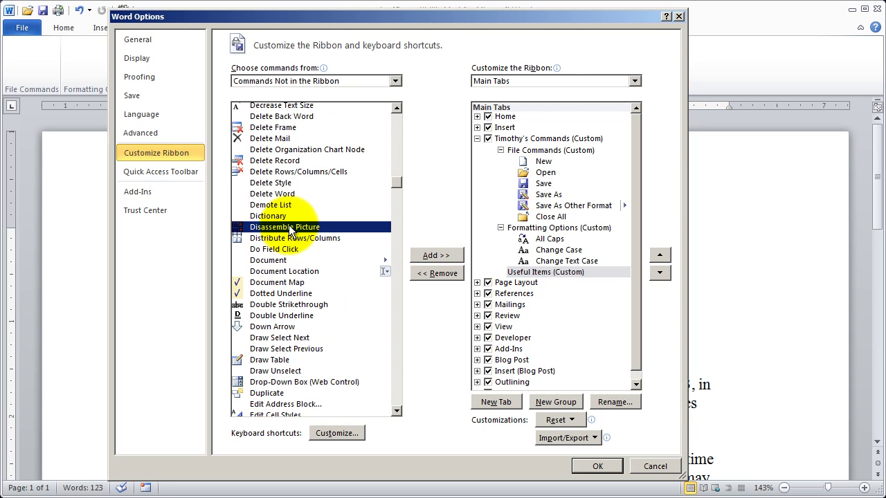
pyautogui.click(436, 255)
pyautogui.click(303, 162)
pyautogui.click(434, 256)
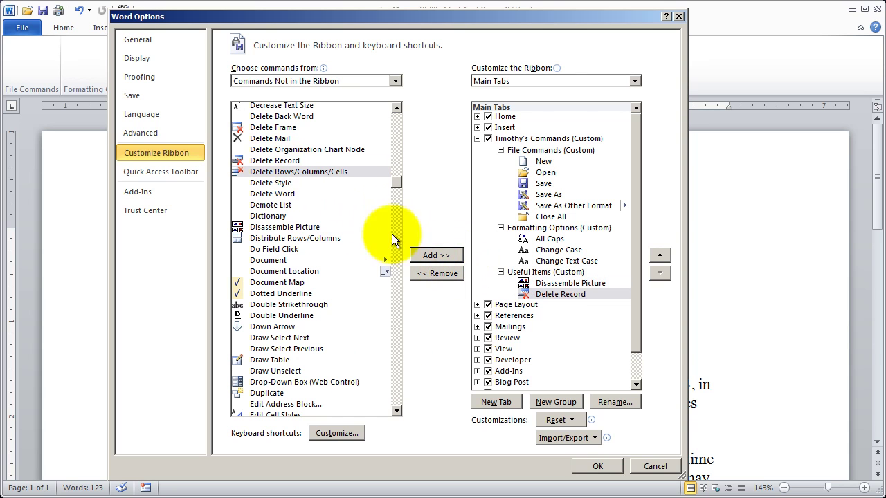
pyautogui.click(271, 128)
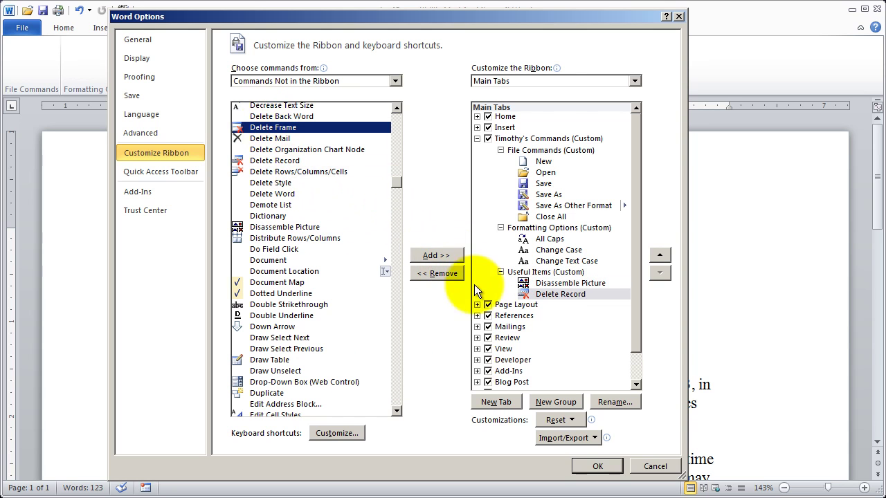
pyautogui.click(445, 252)
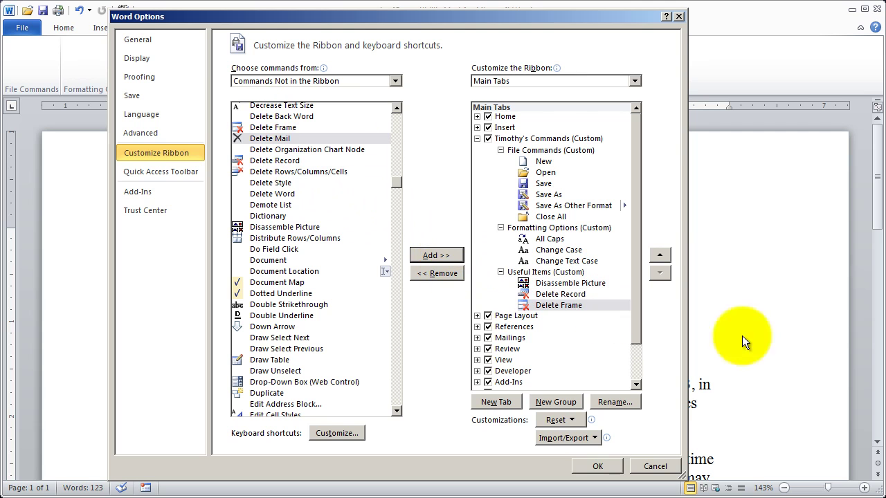
# - Apply the ribbon changes and reopen Customize the Ribbon
pyautogui.click(609, 467)
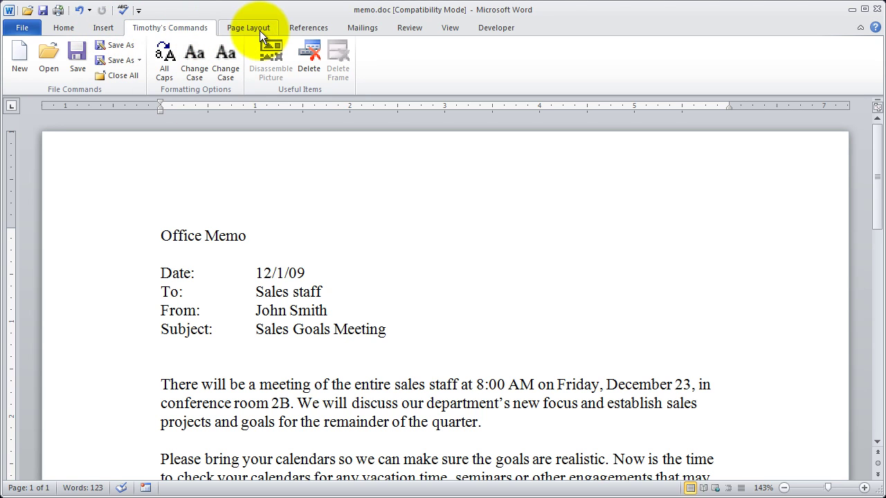
pyautogui.rightClick(177, 27)
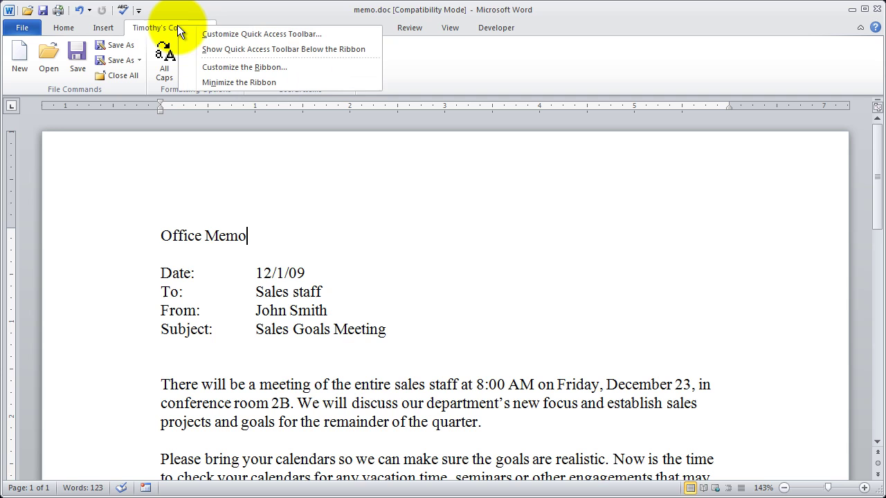
pyautogui.click(209, 67)
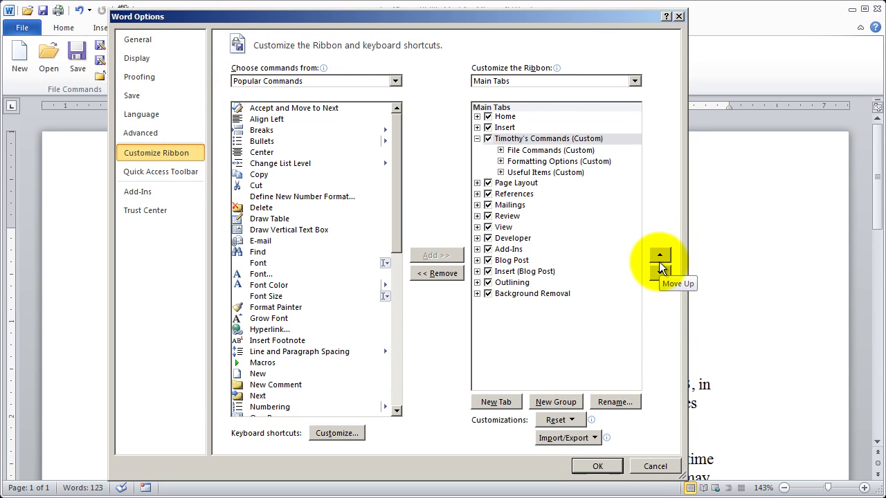
# - Move the custom commands tab above Home to the top of the main tabs and apply
pyautogui.click(533, 141)
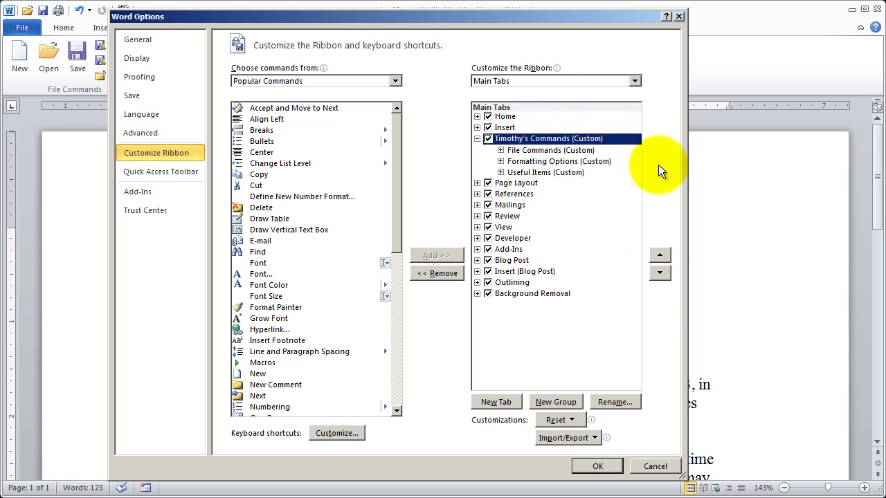
pyautogui.click(659, 255)
pyautogui.click(660, 255)
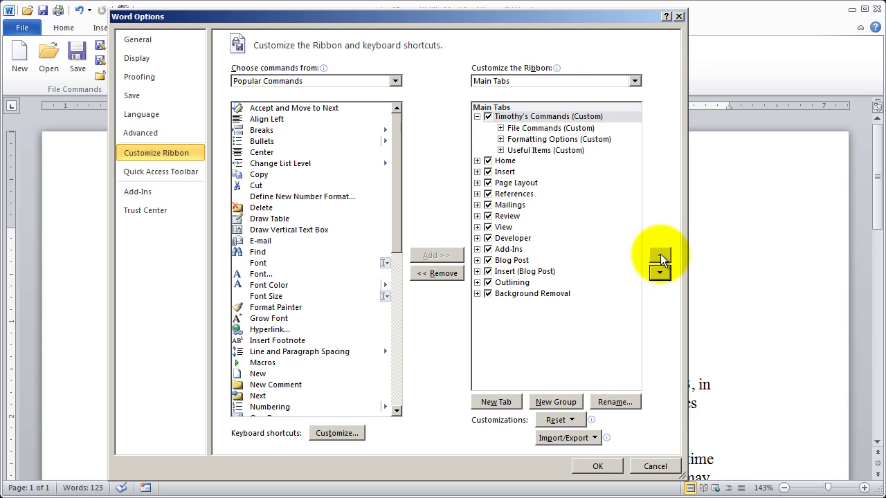
pyautogui.click(521, 117)
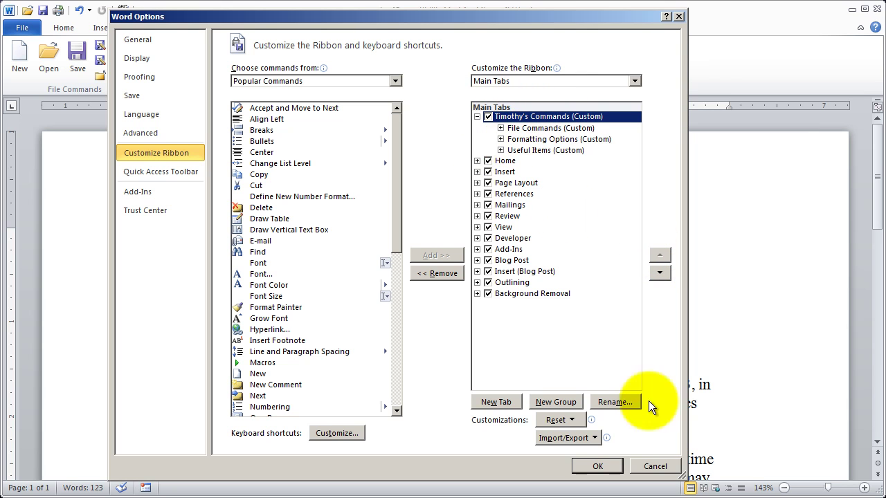
pyautogui.click(596, 466)
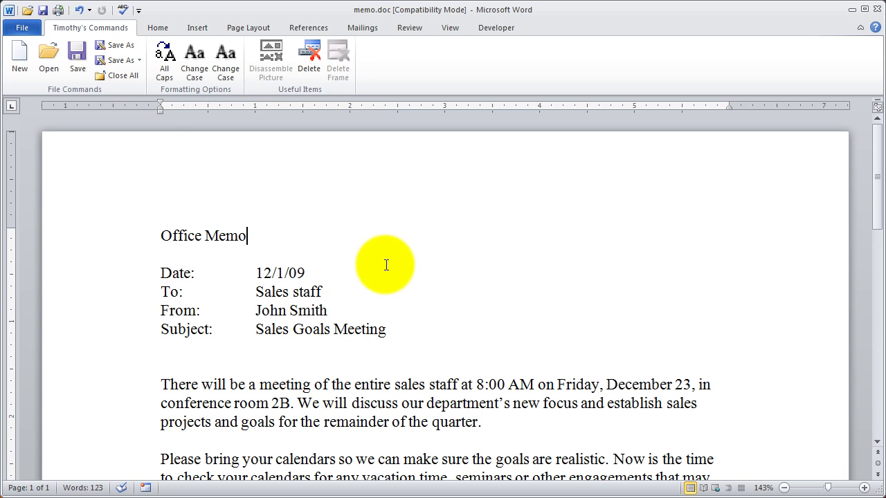
# - Open Customize the Ribbon and expand the custom tab's groups, including Useful Items and Formatting Options
pyautogui.rightClick(104, 31)
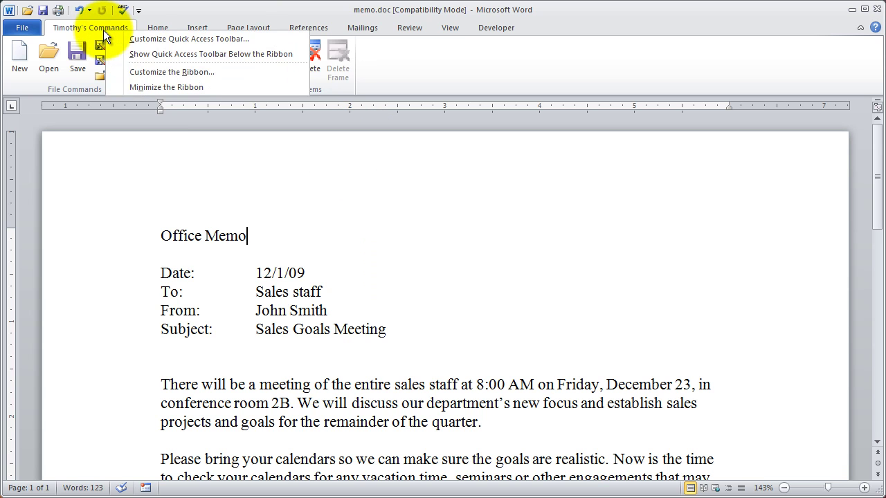
pyautogui.click(206, 72)
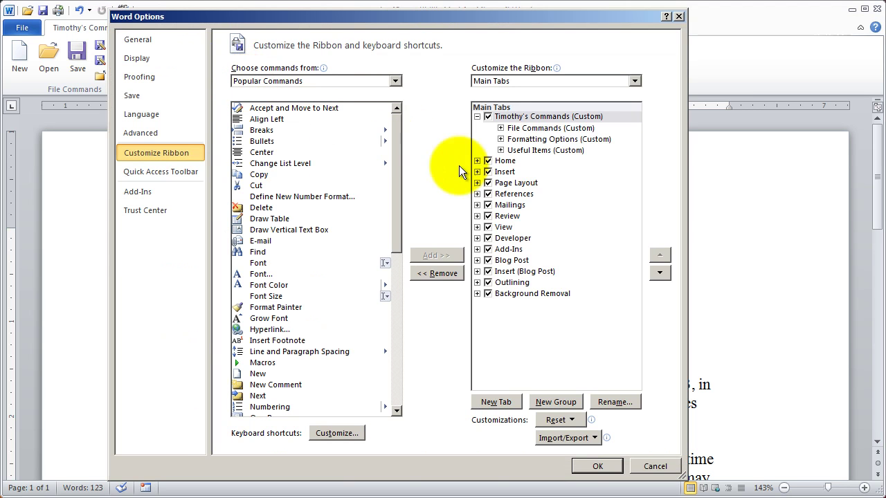
pyautogui.click(544, 118)
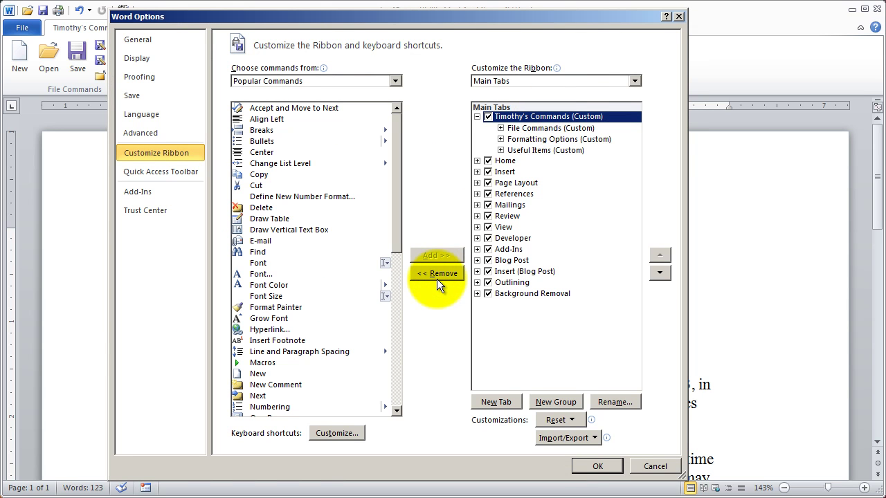
pyautogui.click(528, 128)
pyautogui.click(543, 148)
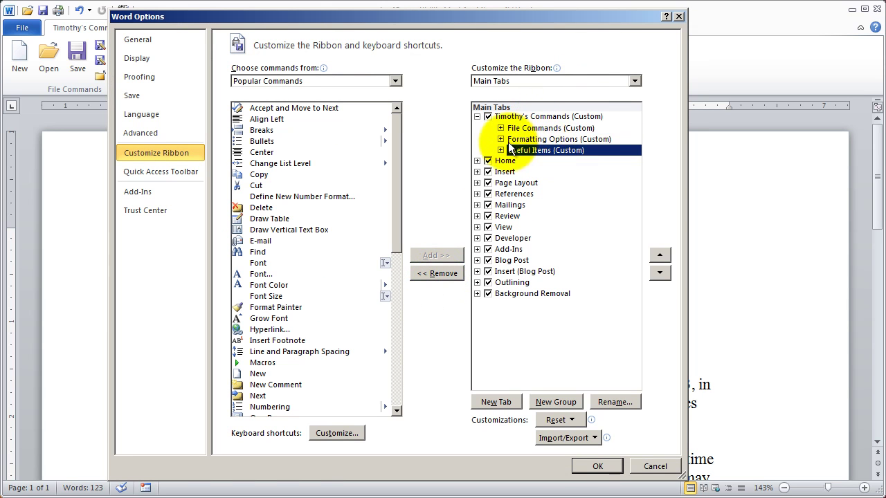
pyautogui.click(501, 139)
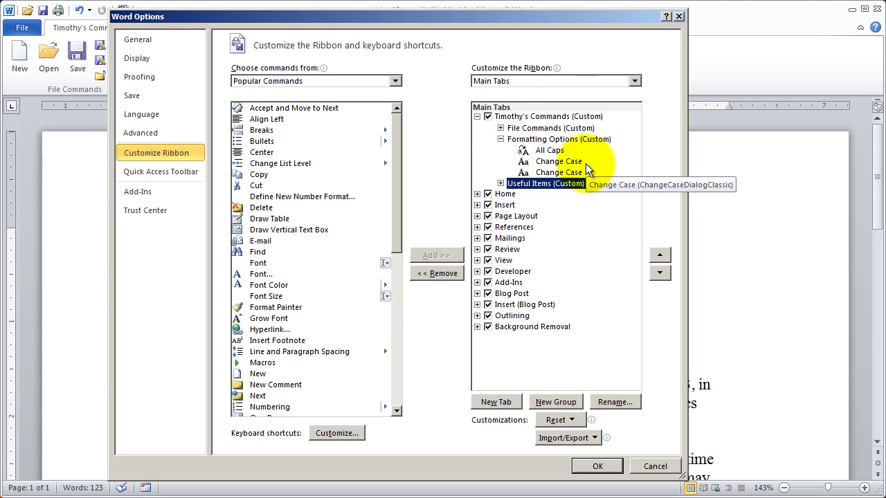
# - Bring up the Reset dropdown's choices, dismiss them, reselect the custom tab, and reopen them
pyautogui.click(561, 416)
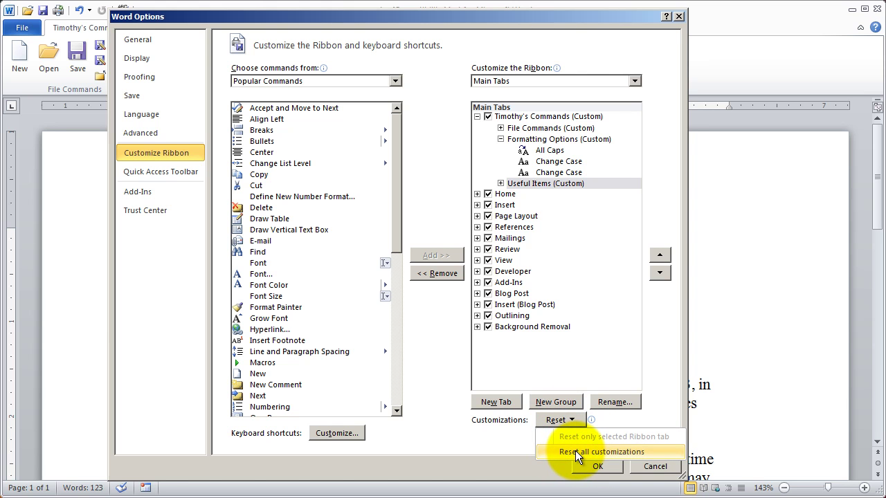
pyautogui.click(614, 360)
pyautogui.click(533, 116)
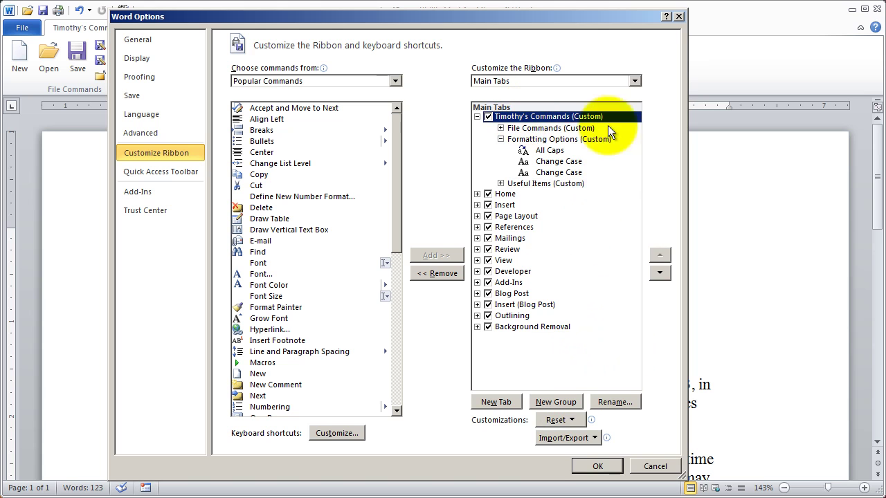
pyautogui.click(568, 419)
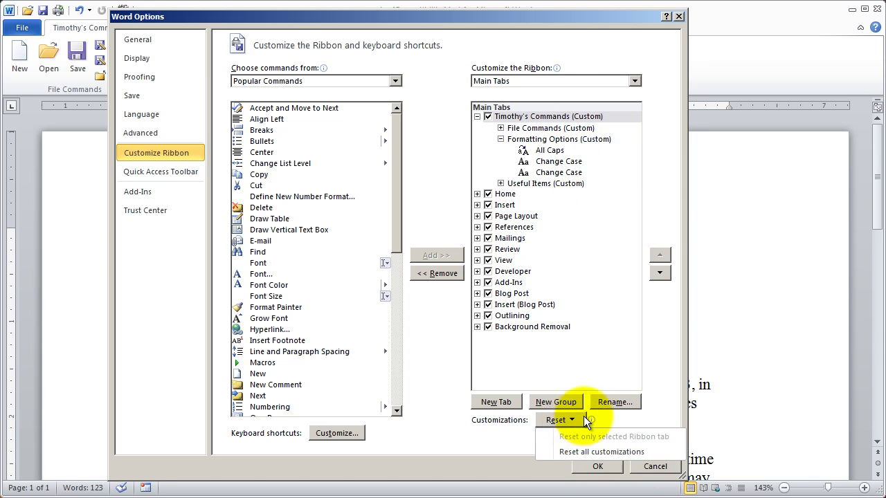
# - Choose Reset all customizations, confirm with Yes, and close Word Options with OK
pyautogui.click(595, 451)
pyautogui.moveTo(413, 253); pyautogui.dragTo(429, 247)
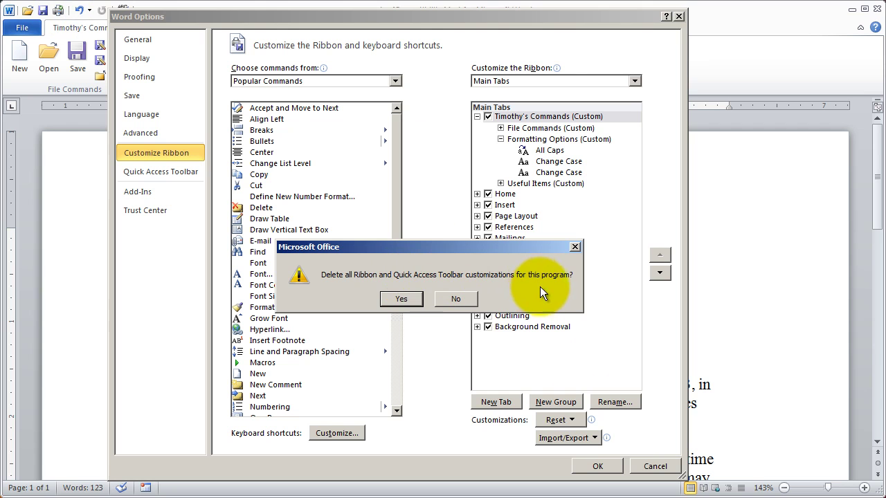
pyautogui.click(407, 297)
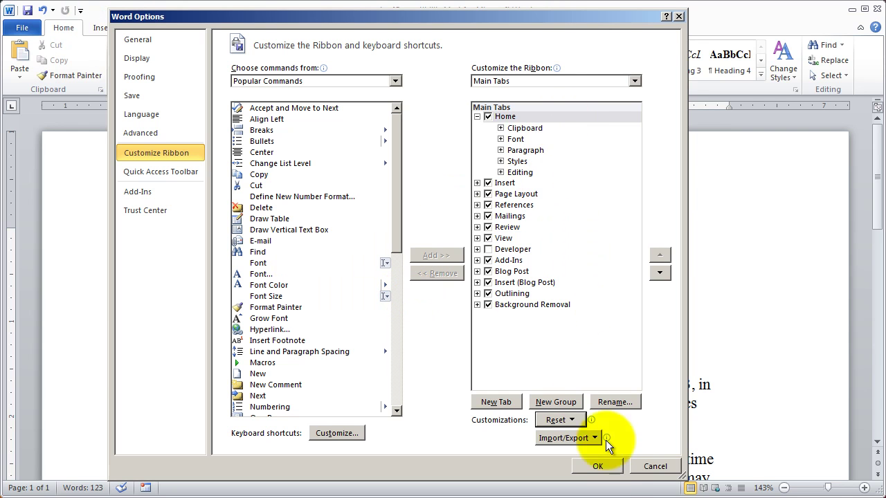
pyautogui.click(599, 467)
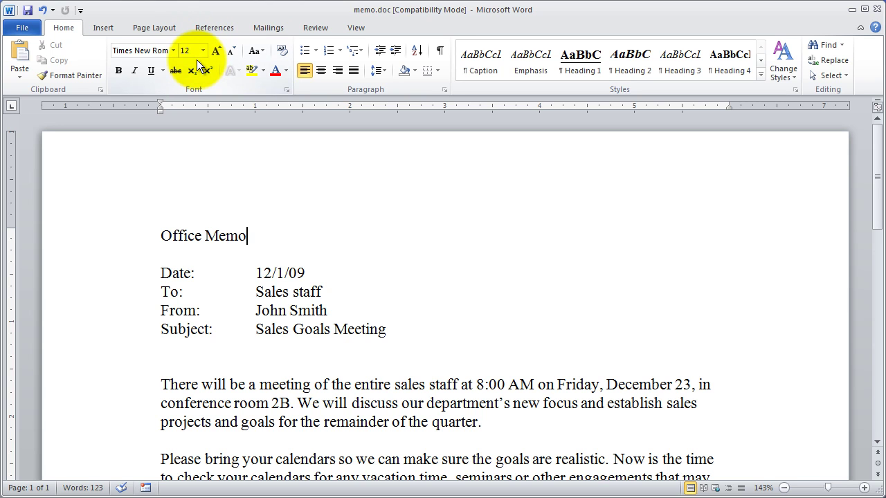
pyautogui.rightClick(61, 25)
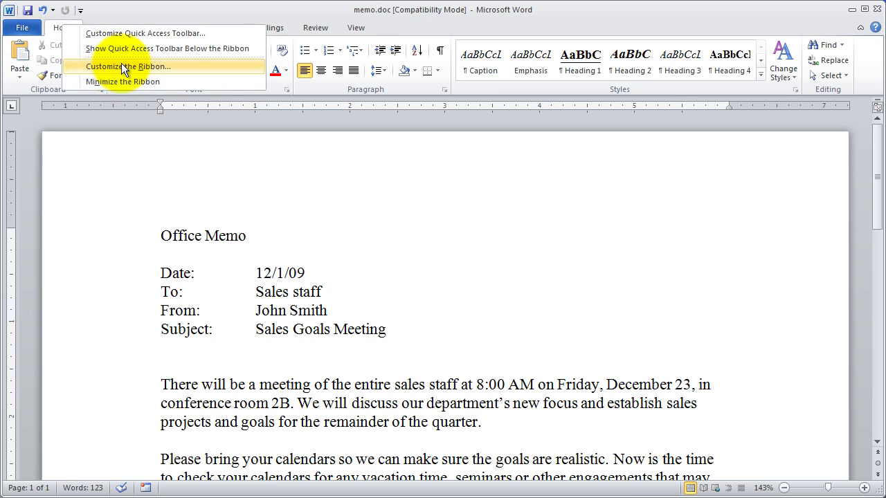
pyautogui.click(123, 67)
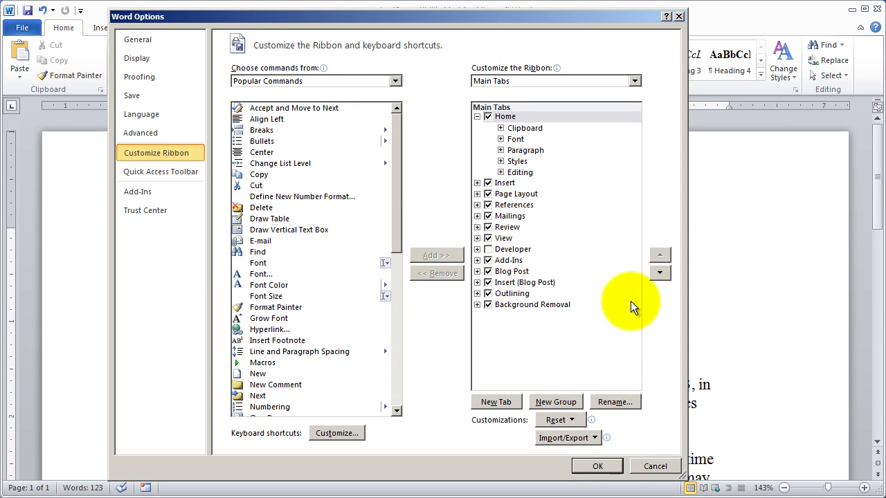
pyautogui.click(577, 421)
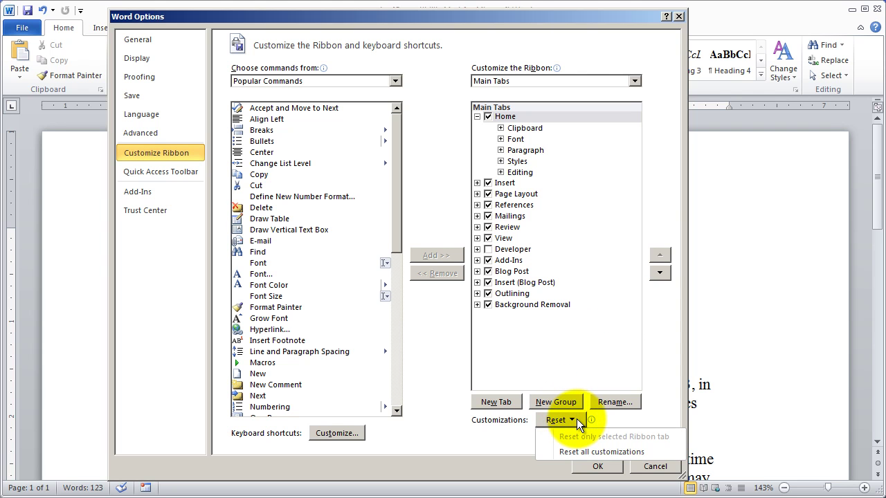
pyautogui.click(574, 420)
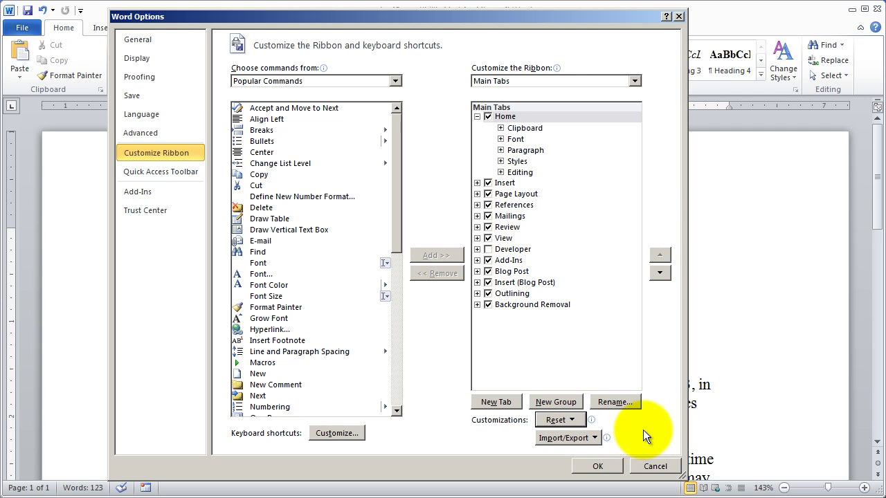
pyautogui.click(679, 16)
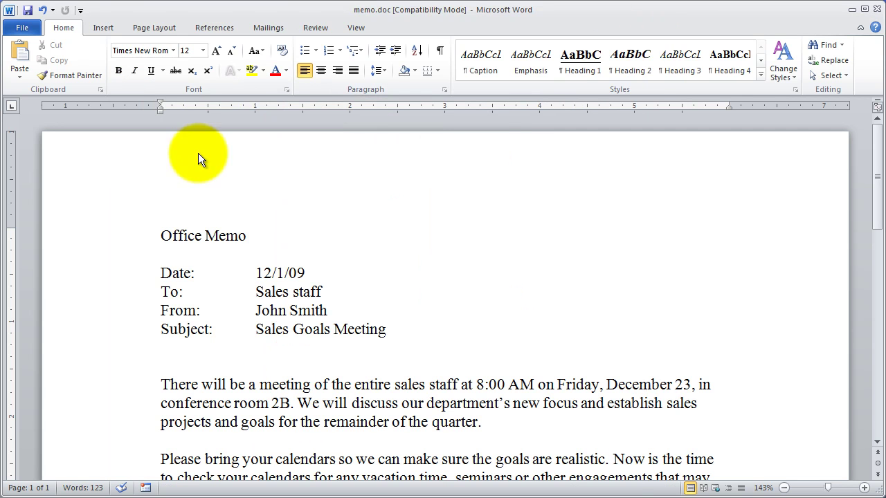
# - Minimize the Ribbon, peek at the Insert tab, then double-click Insert to restore the ribbon
pyautogui.rightClick(65, 26)
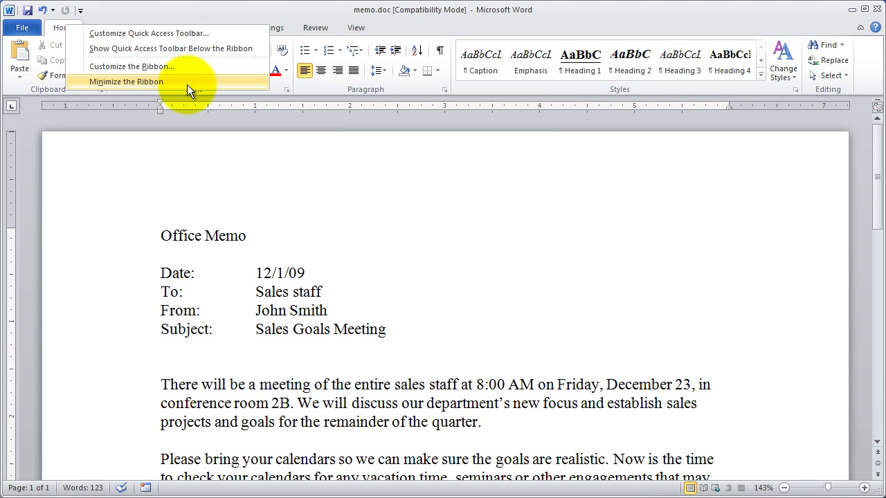
pyautogui.click(135, 82)
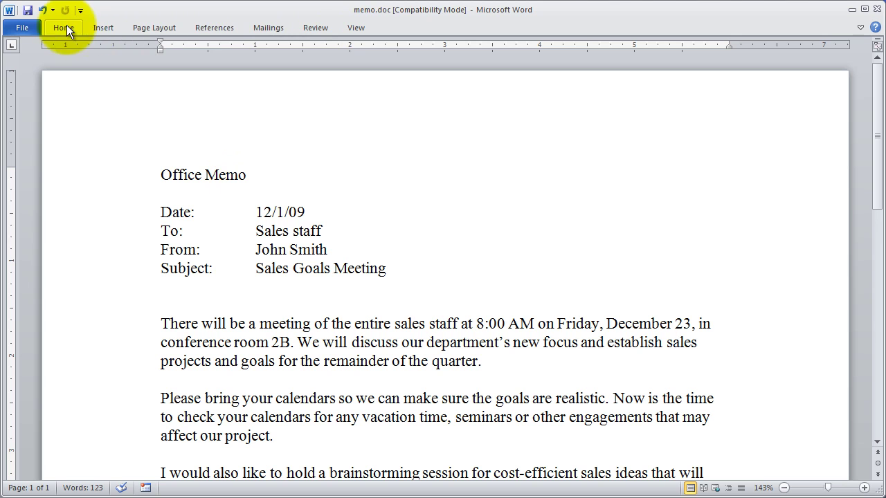
pyautogui.click(105, 28)
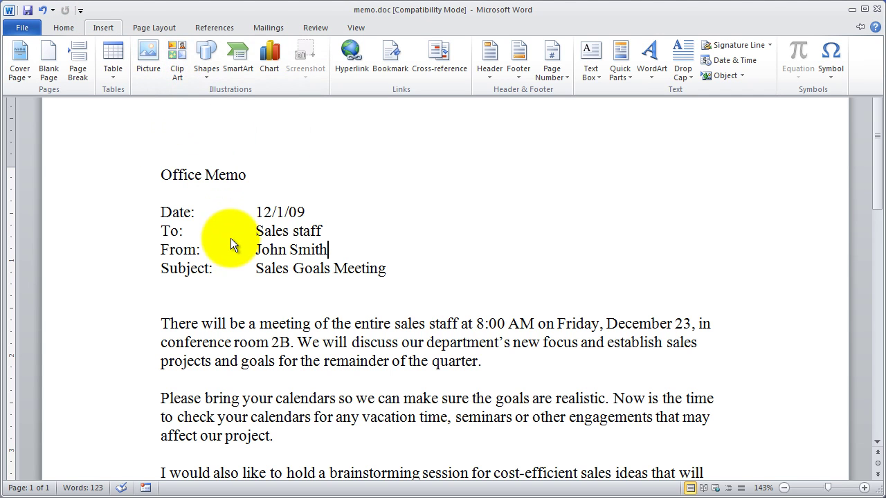
pyautogui.doubleClick(106, 28)
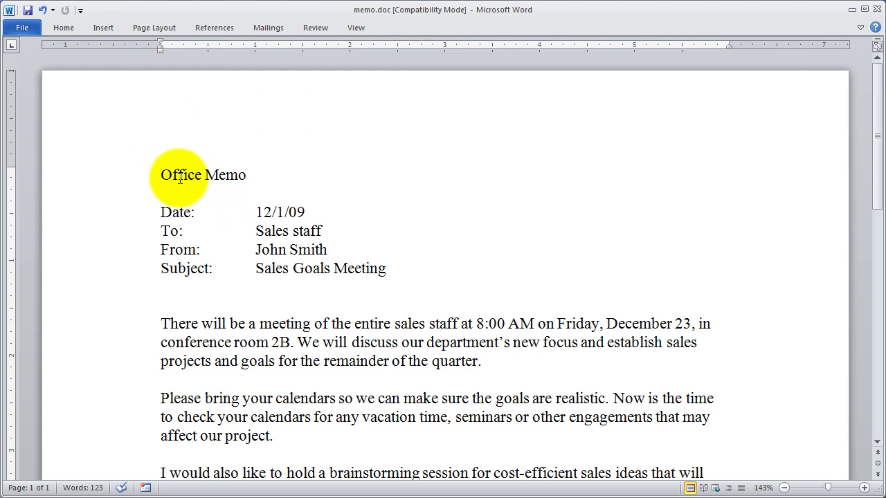
pyautogui.doubleClick(99, 29)
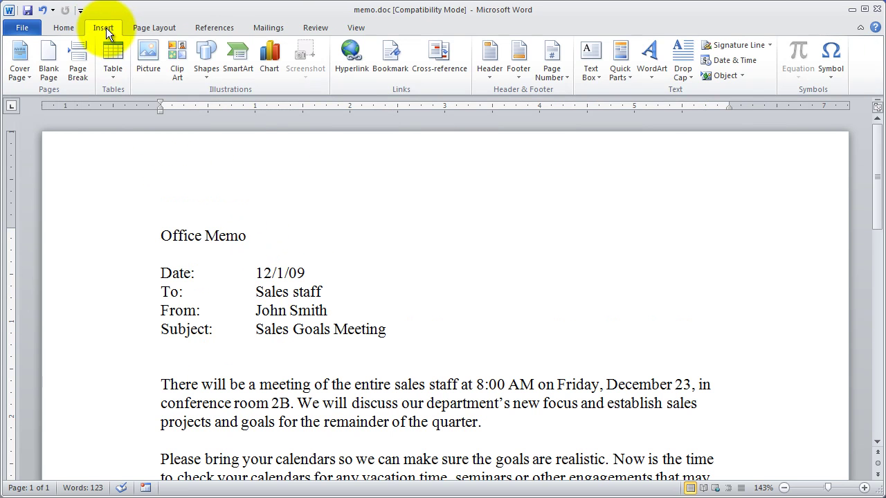
# - Minimize and restore the ribbon again on Insert, then place the cursor below Office Memo
pyautogui.rightClick(105, 26)
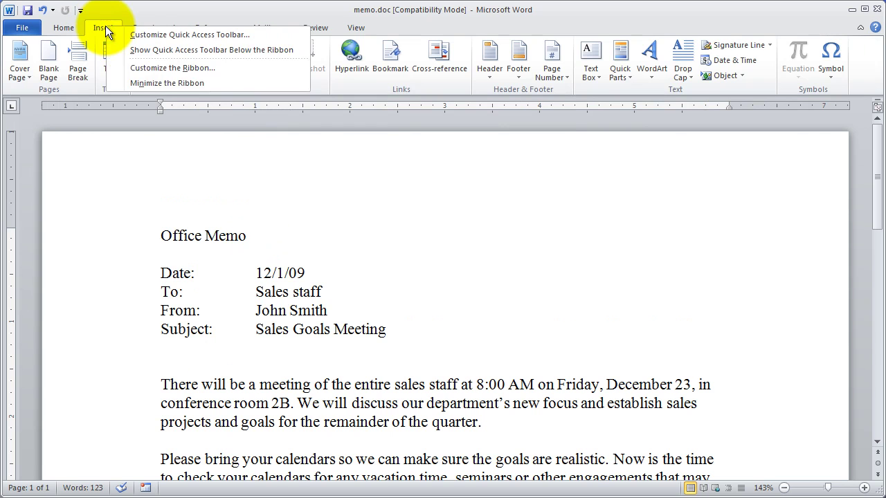
pyautogui.click(144, 84)
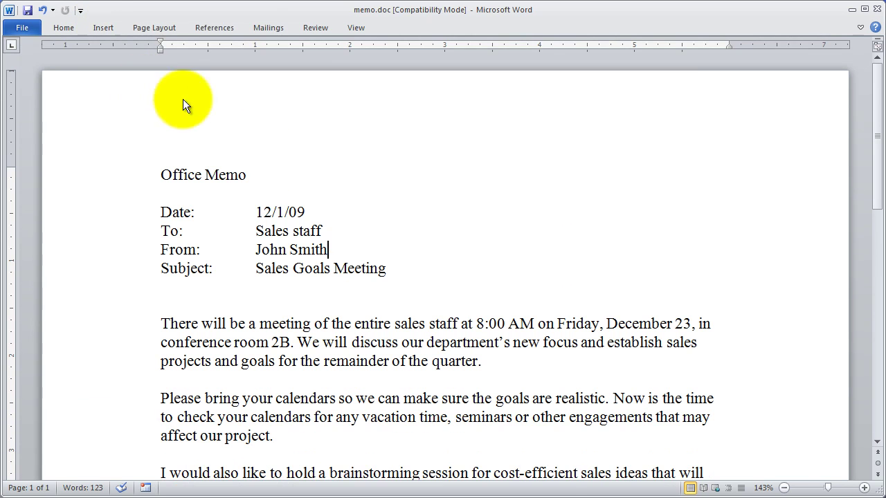
pyautogui.doubleClick(102, 27)
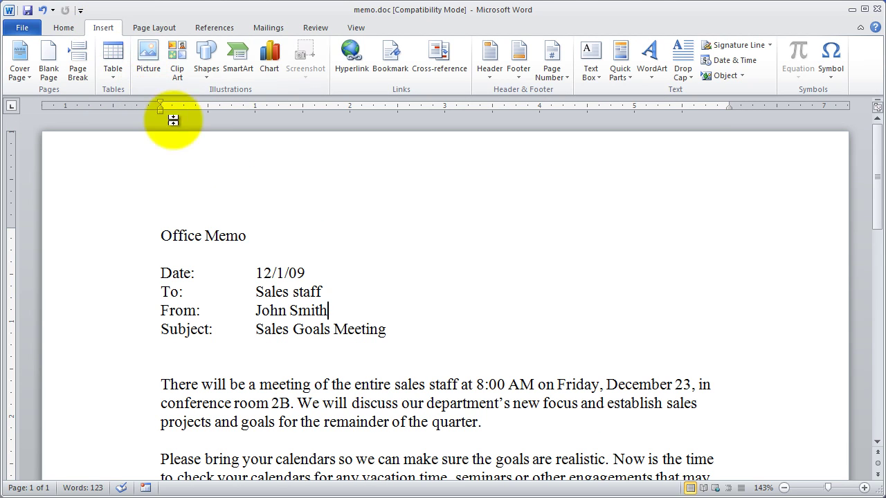
pyautogui.click(408, 253)
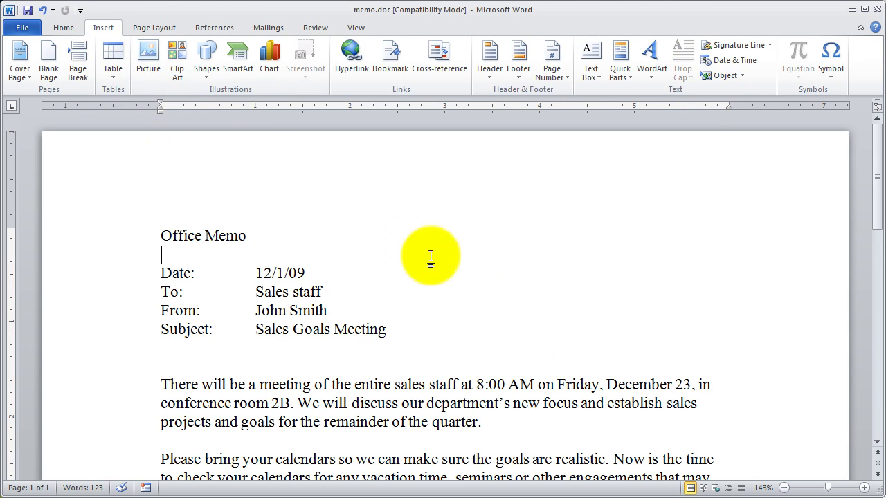
pyautogui.rightClick(99, 25)
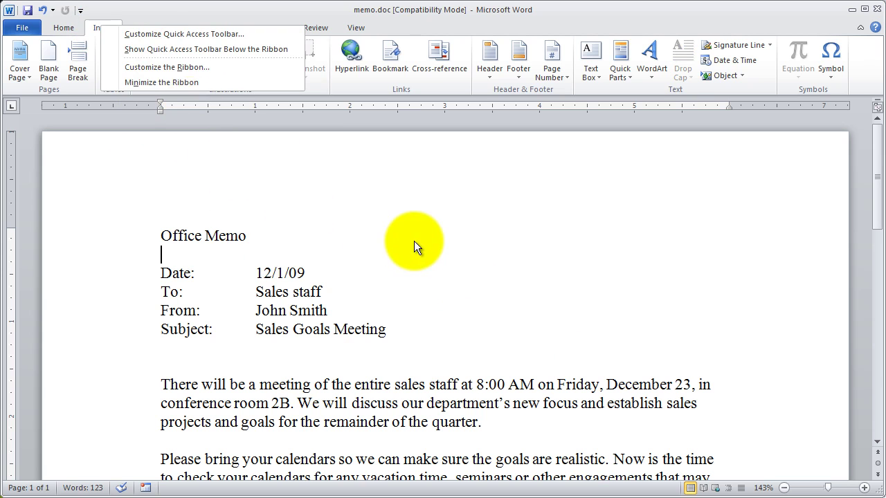
pyautogui.click(414, 241)
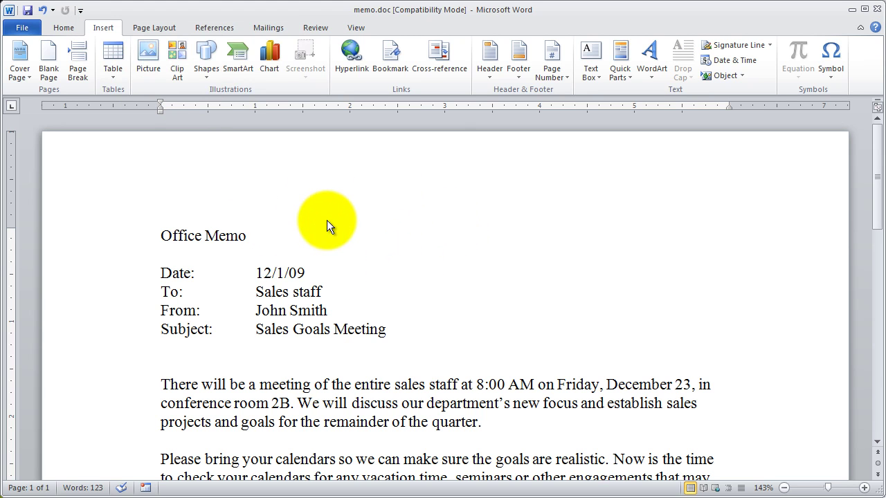